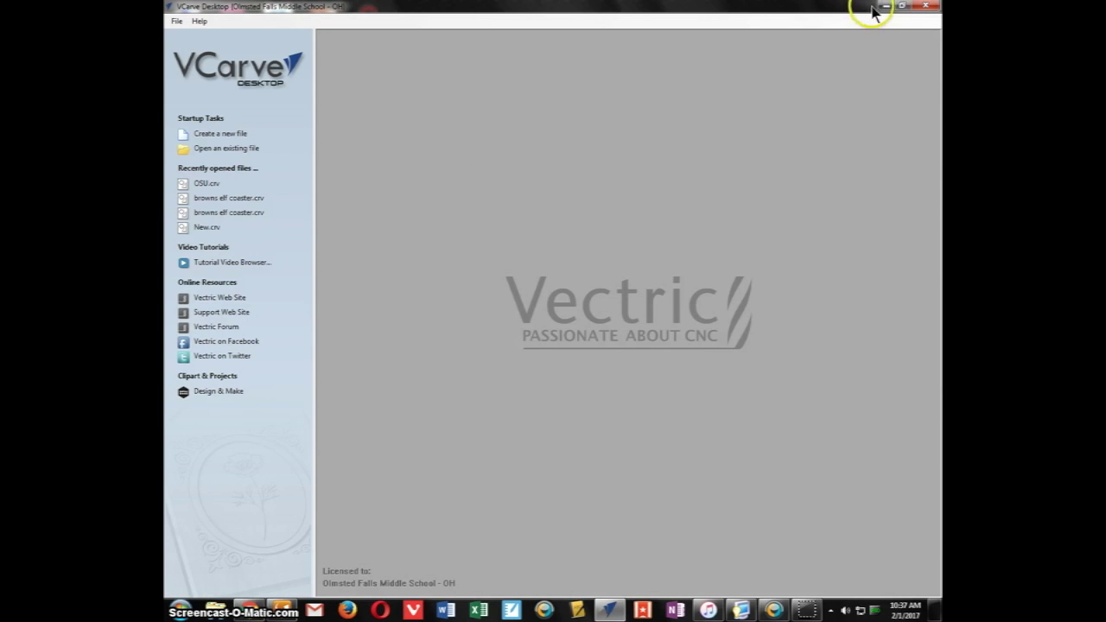
Step: Set VCarve aside and bring the Google Images home page forward in Chrome
click(886, 7)
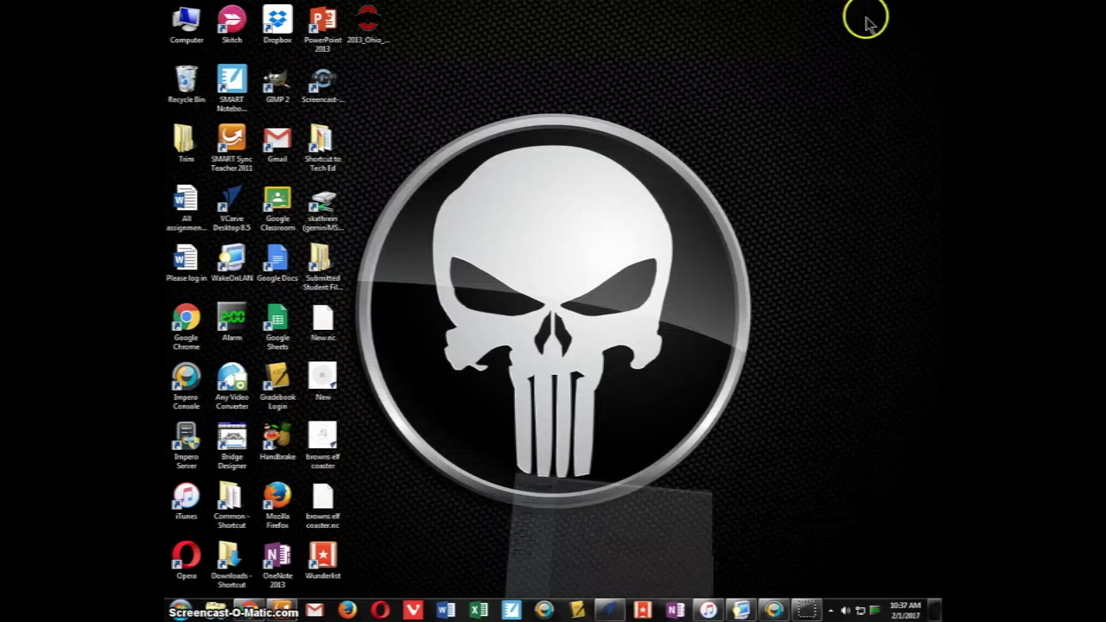
click(242, 207)
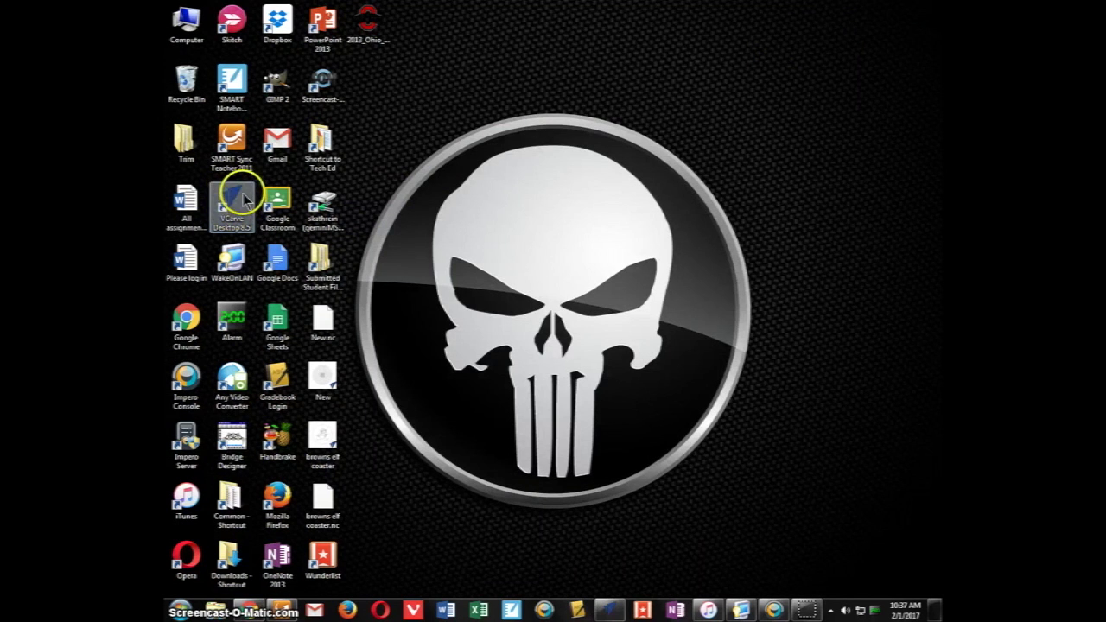
click(610, 607)
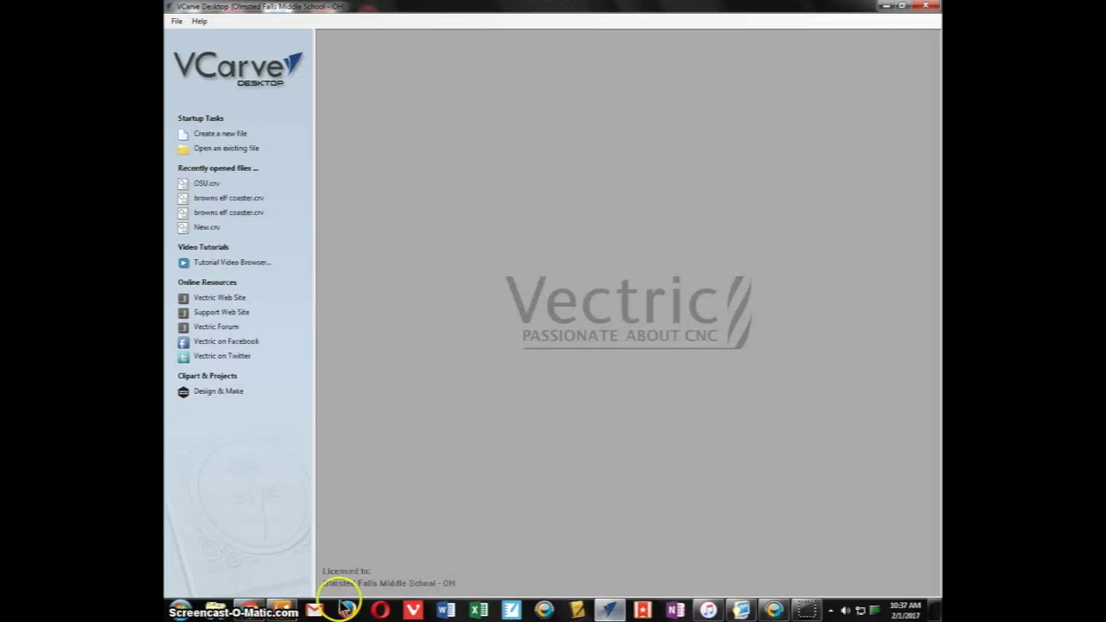
click(249, 610)
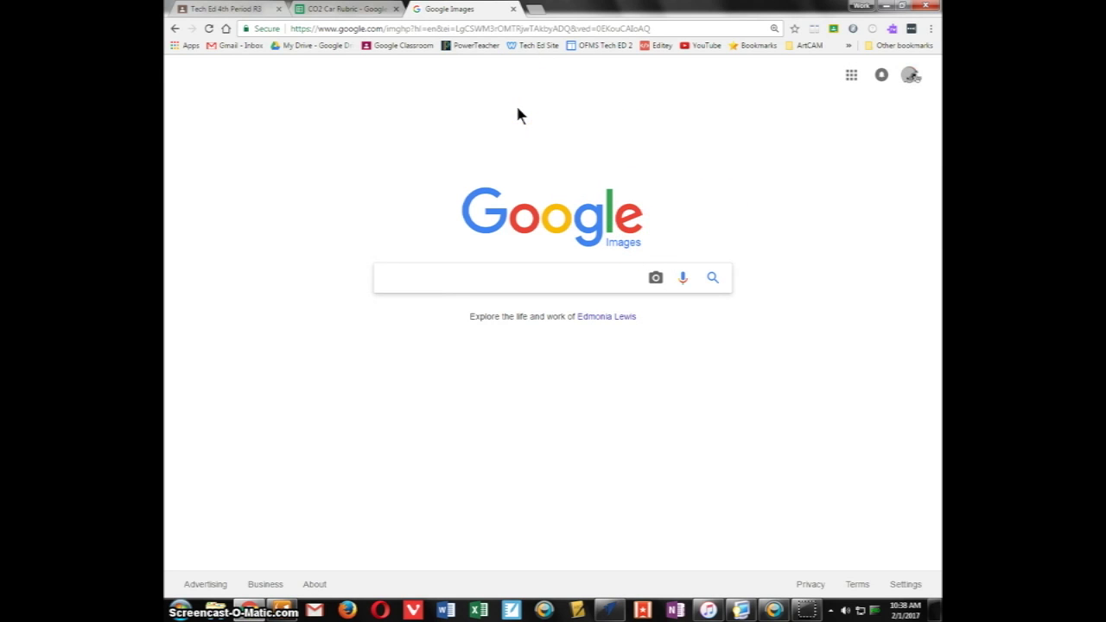
Step: Search Google Images for 'ohio state' and open the Ohio State logo preview
text(ohio state)
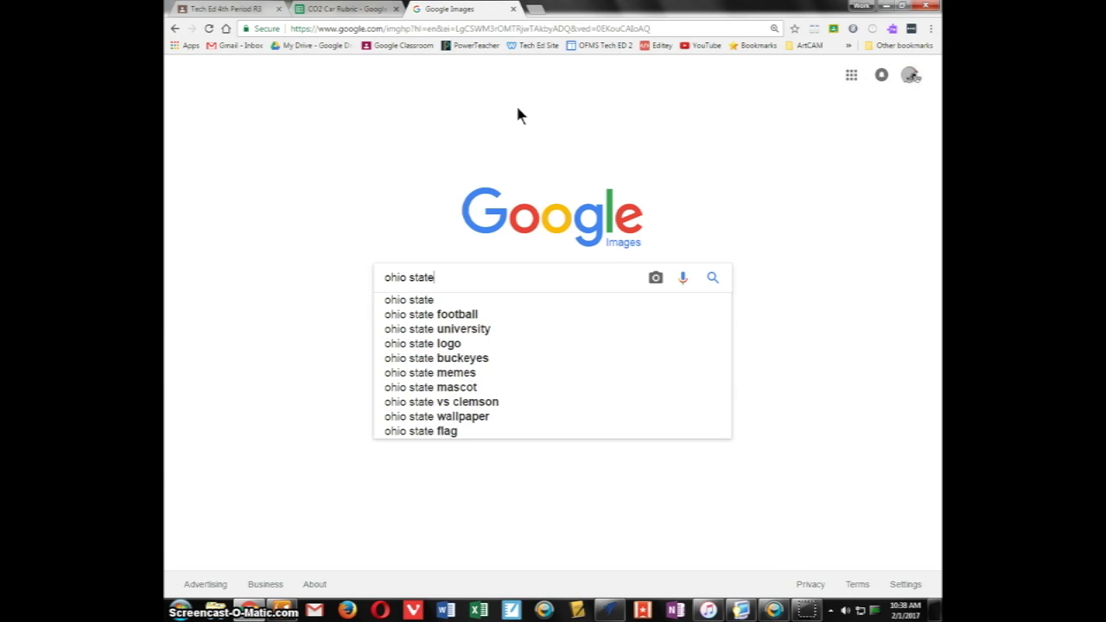
key(Return)
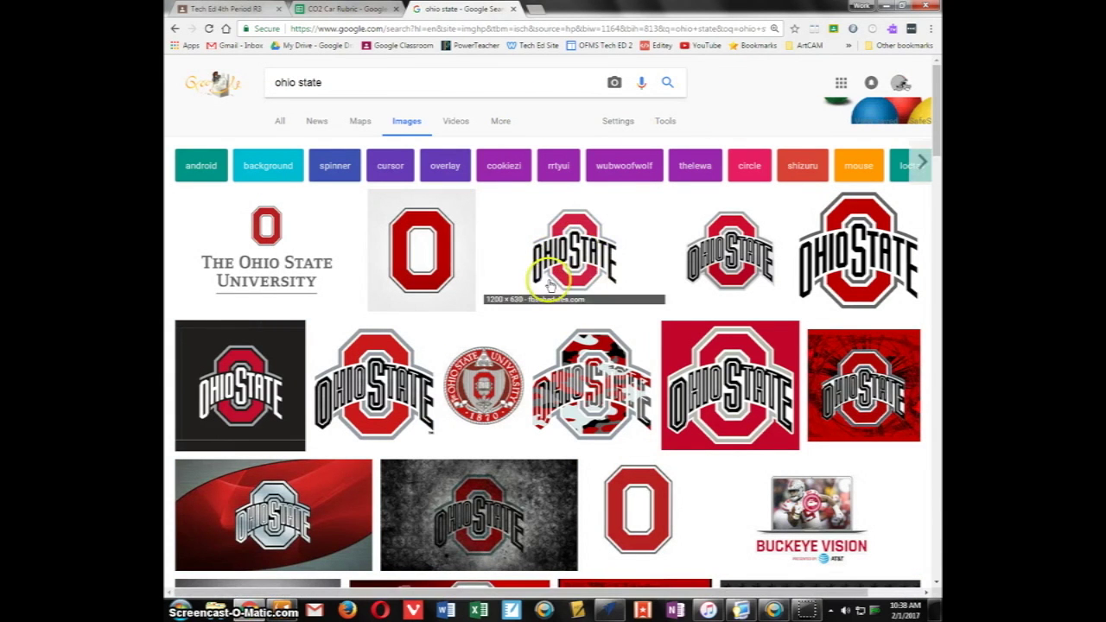
mouse_move(858, 249)
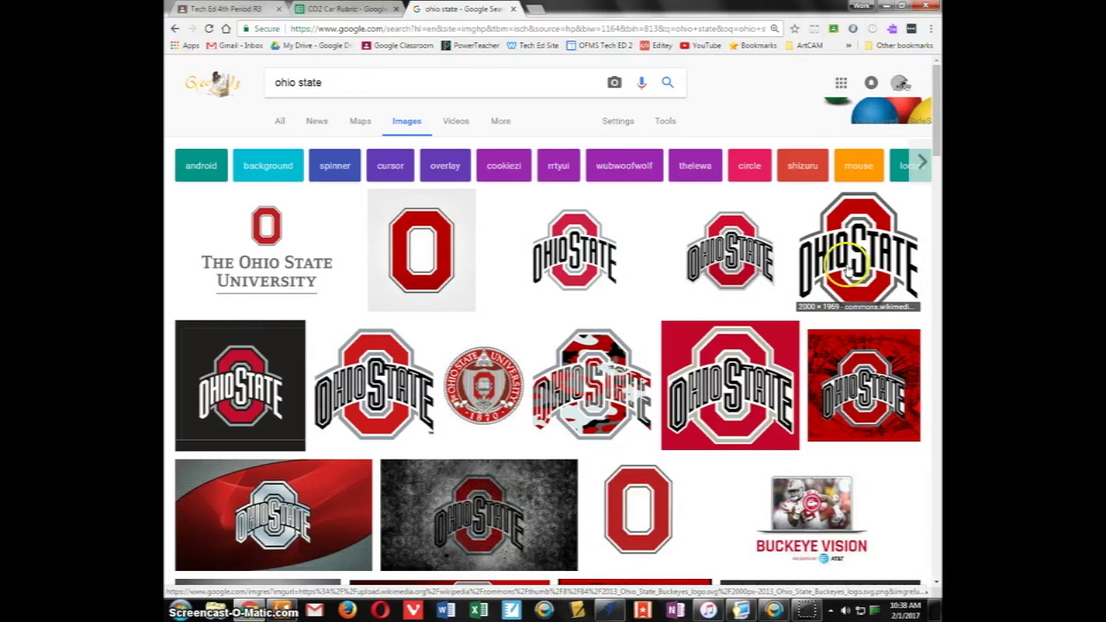
click(851, 267)
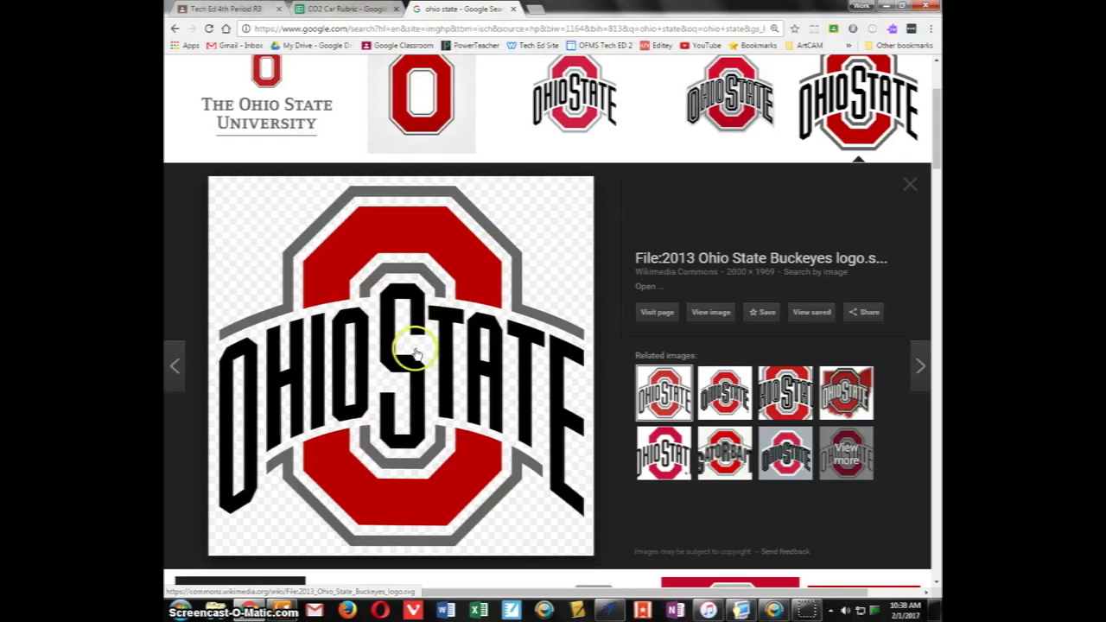
Step: Bring up save and copy options for the previewed 2013 Ohio State Buckeyes logo
right_click(444, 237)
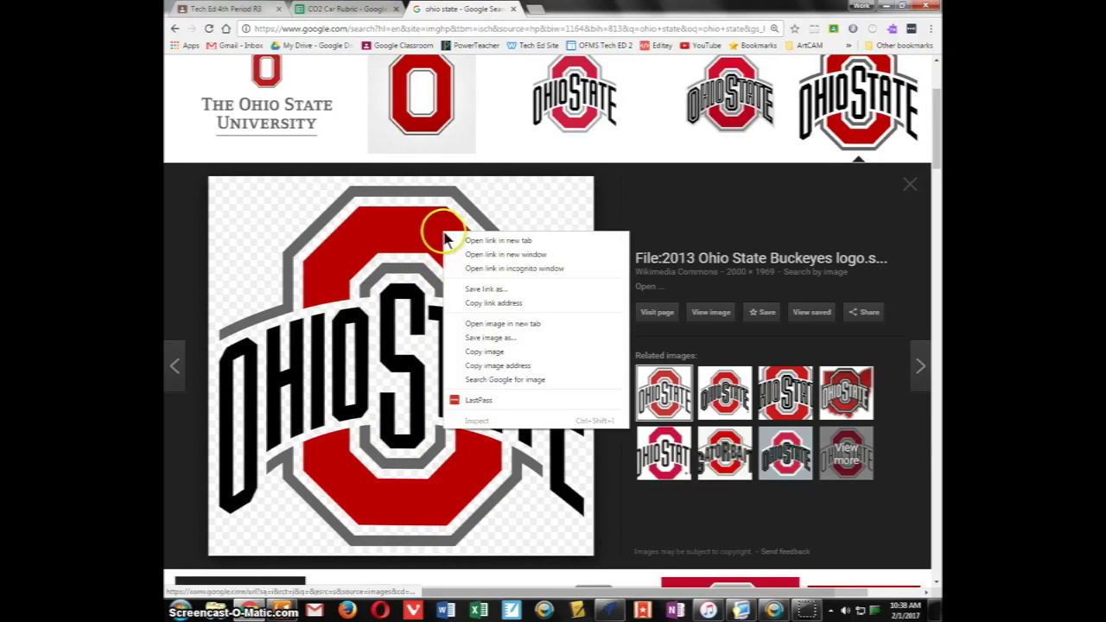
Step: Save the logo image as osu.png in the U: network user folder
click(498, 341)
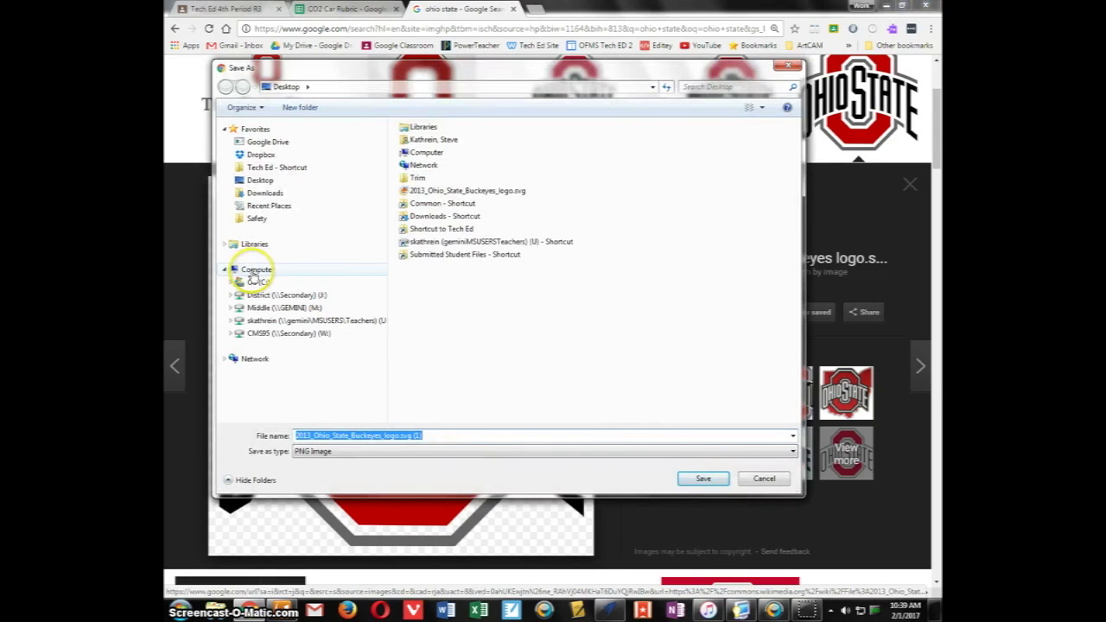
click(251, 271)
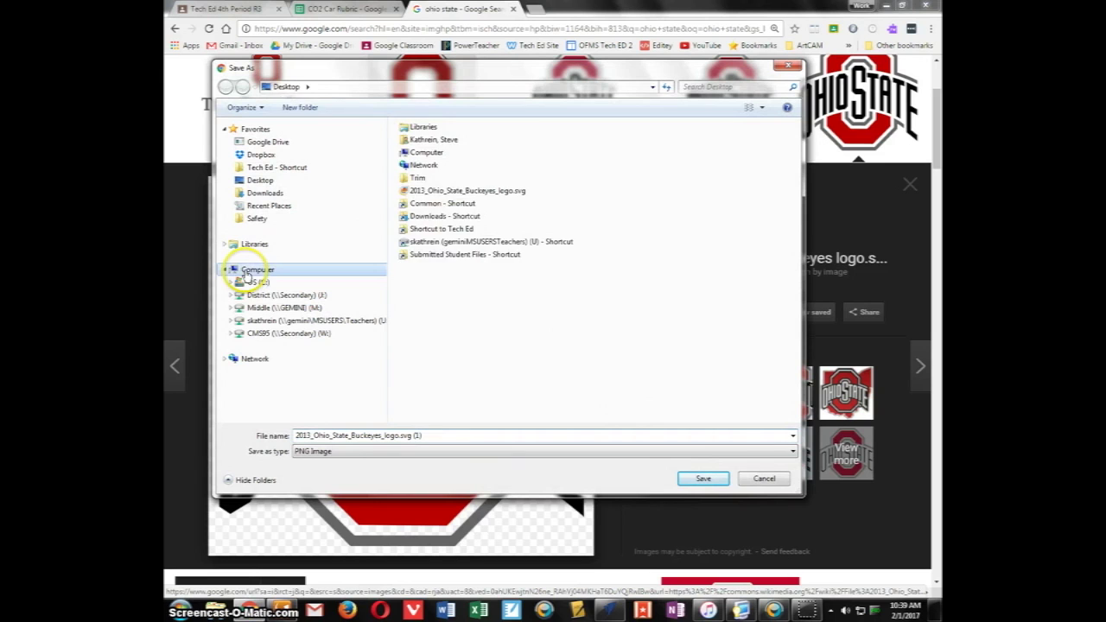
click(252, 321)
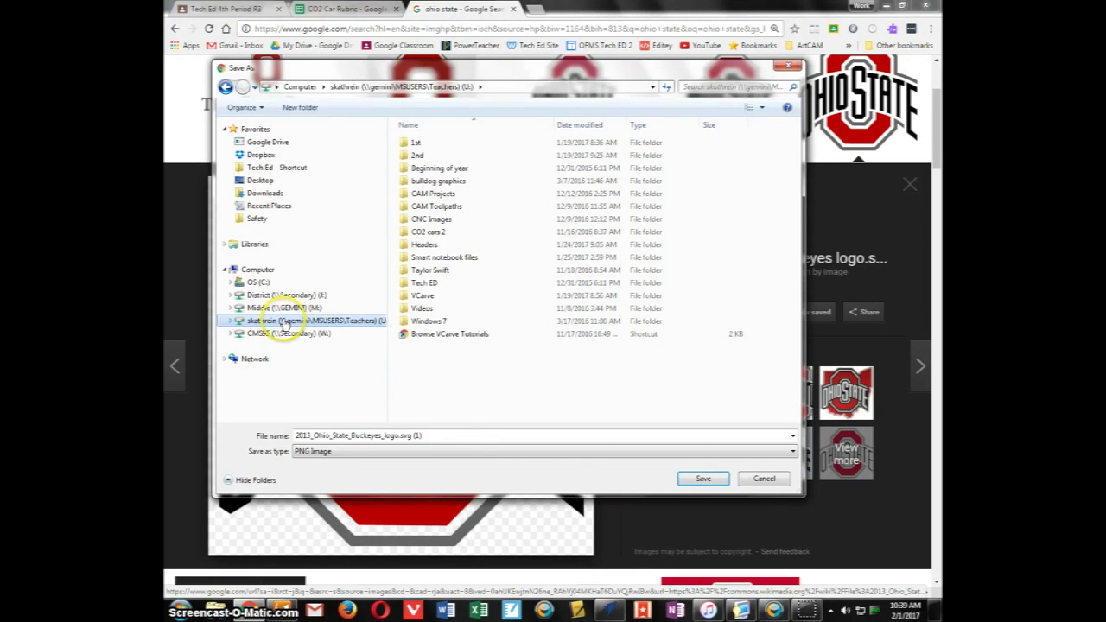
click(431, 439)
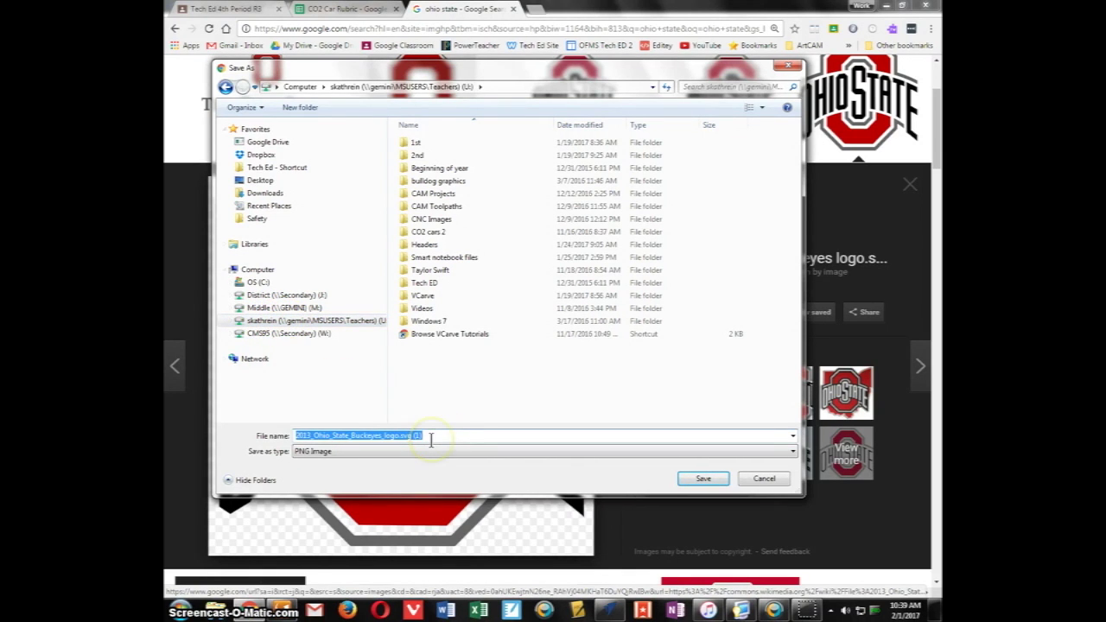
text(cs)
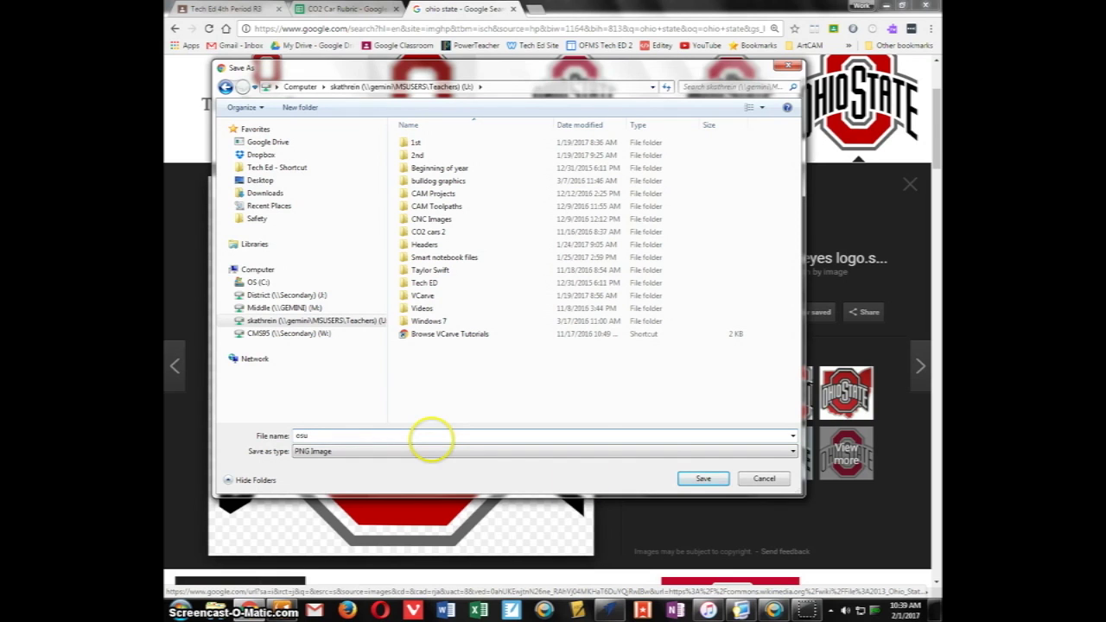
click(704, 481)
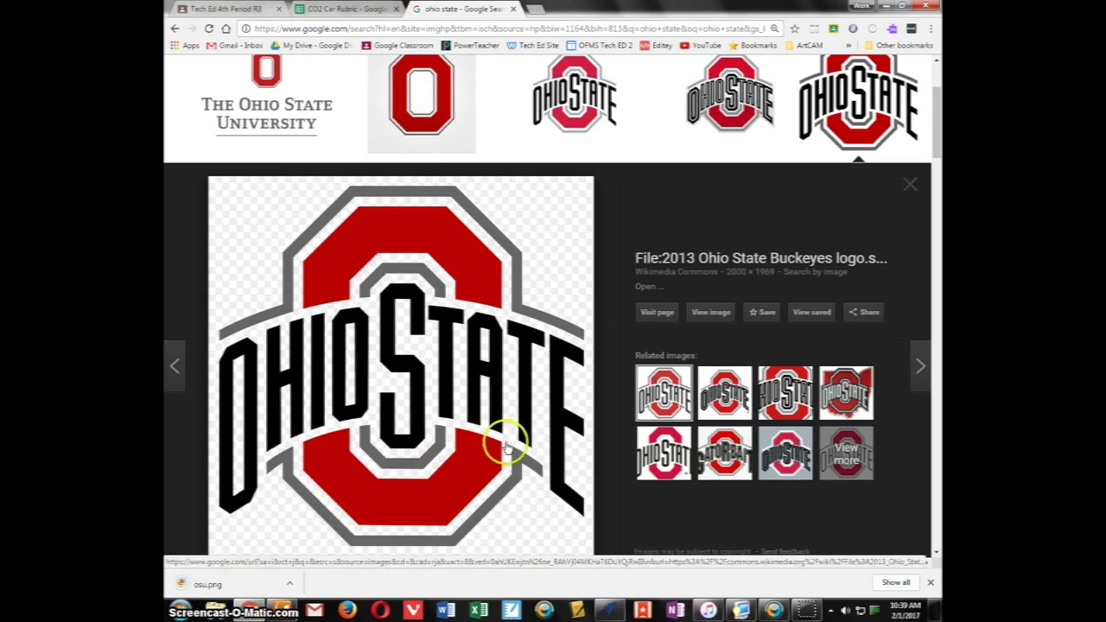
Step: Create a 10 x 7.25 in job in 0.75 in Canadian Maple at Standard resolution
click(612, 612)
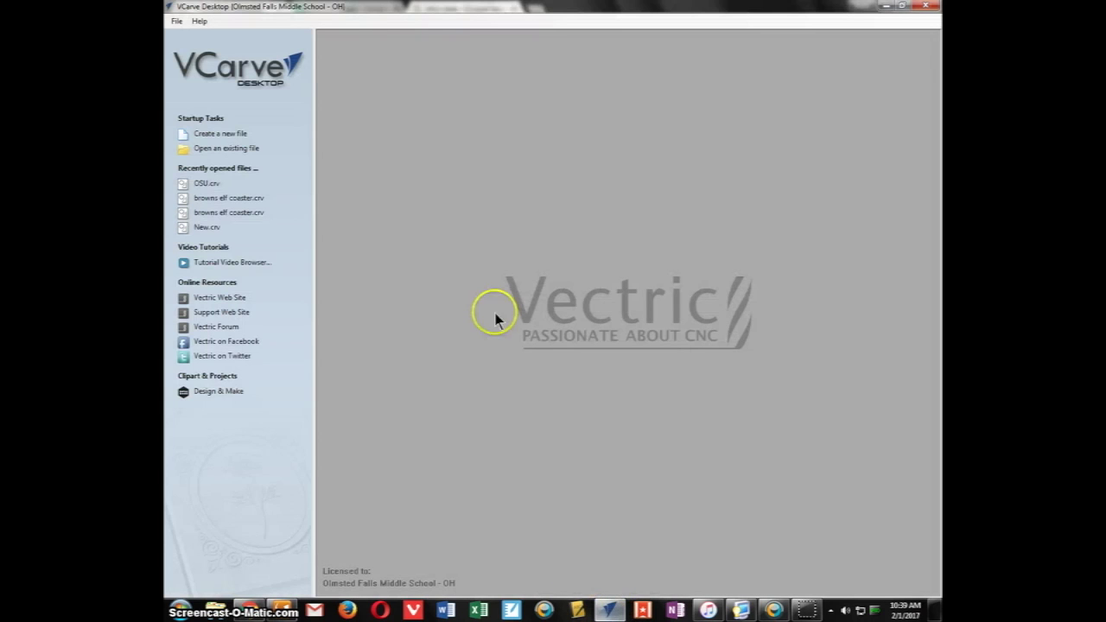
click(222, 136)
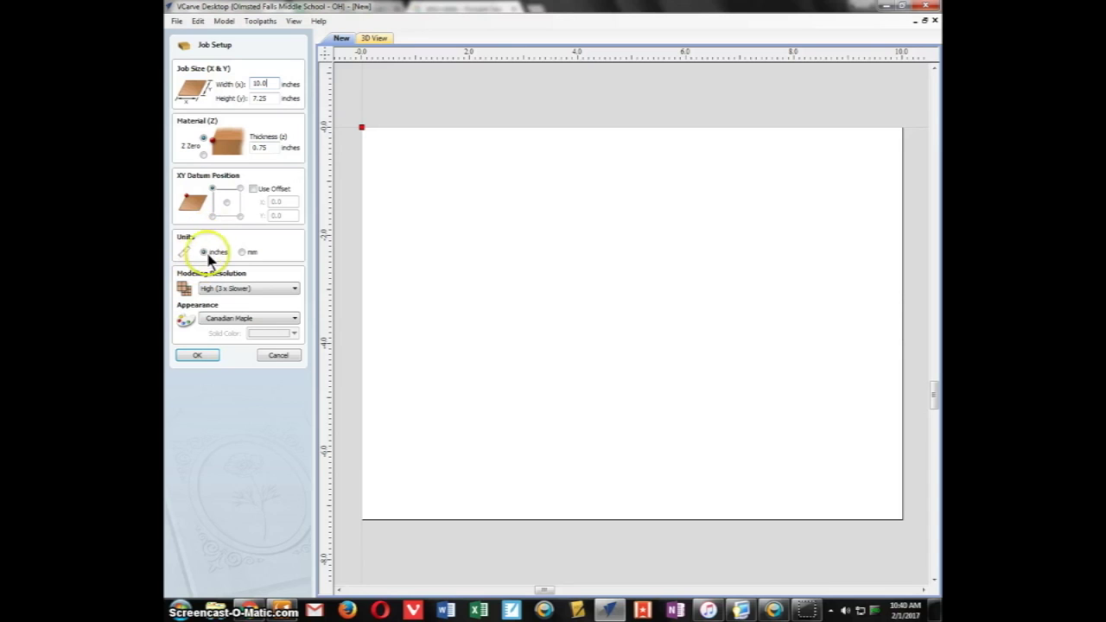
click(221, 290)
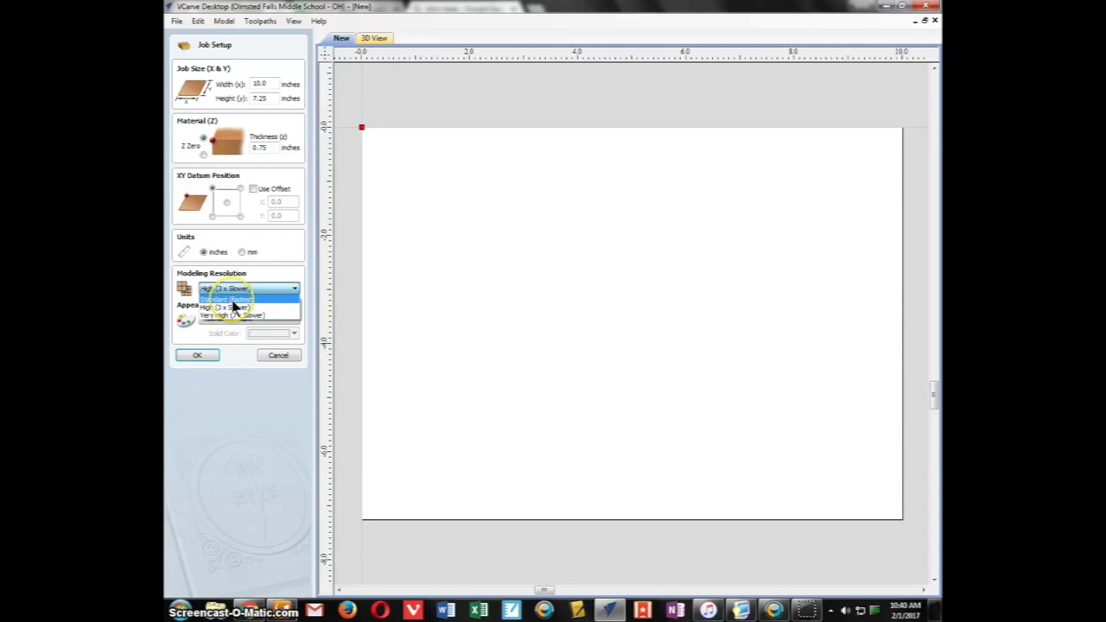
click(229, 299)
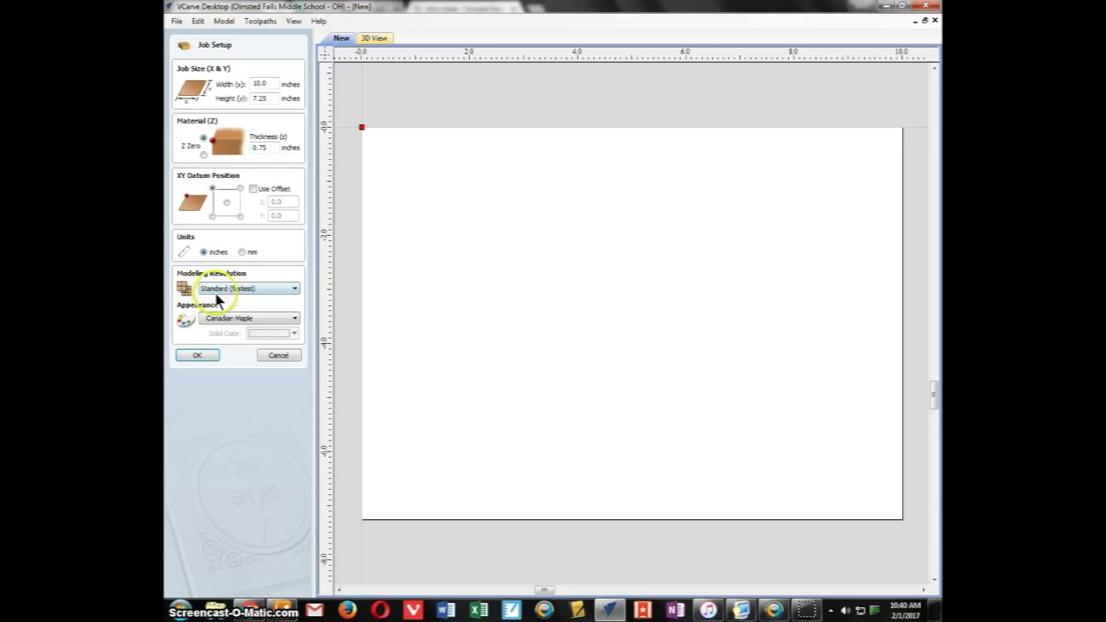
click(232, 319)
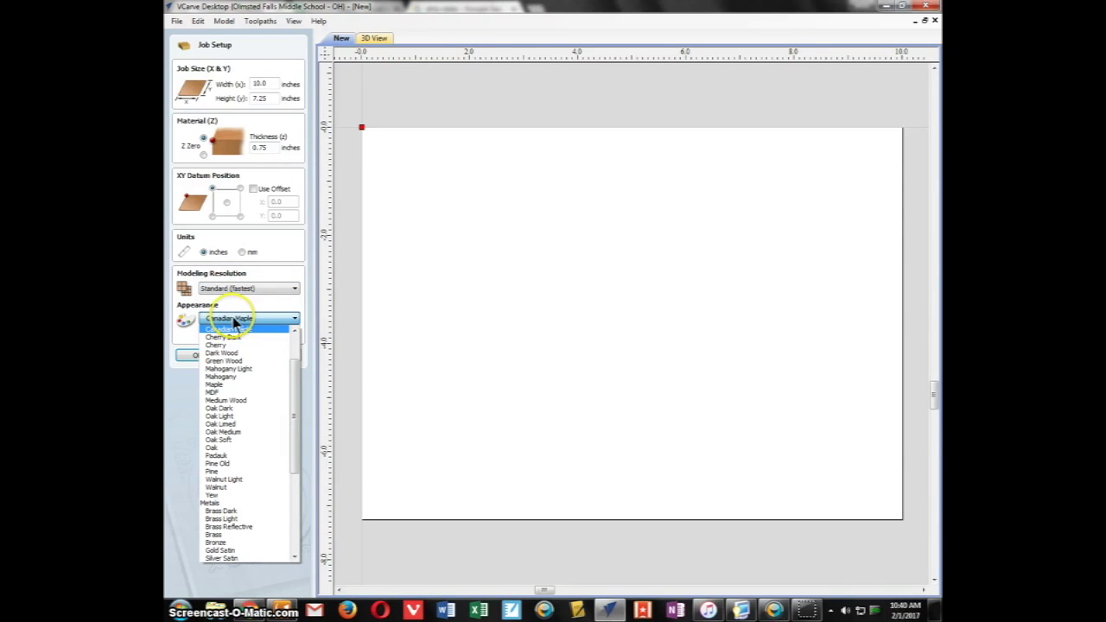
click(232, 323)
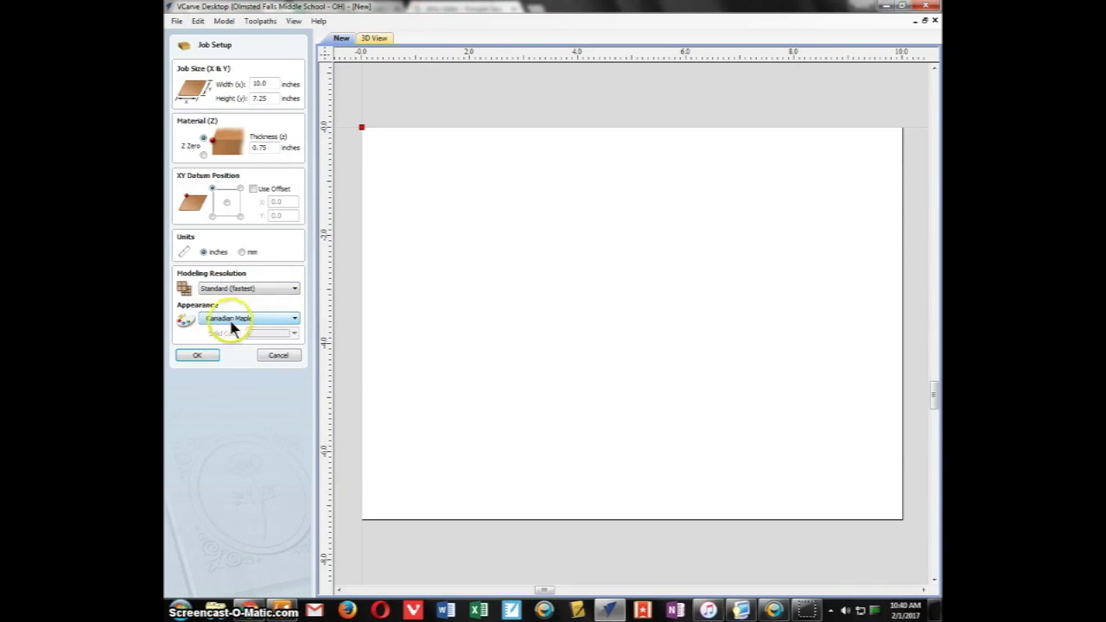
click(200, 352)
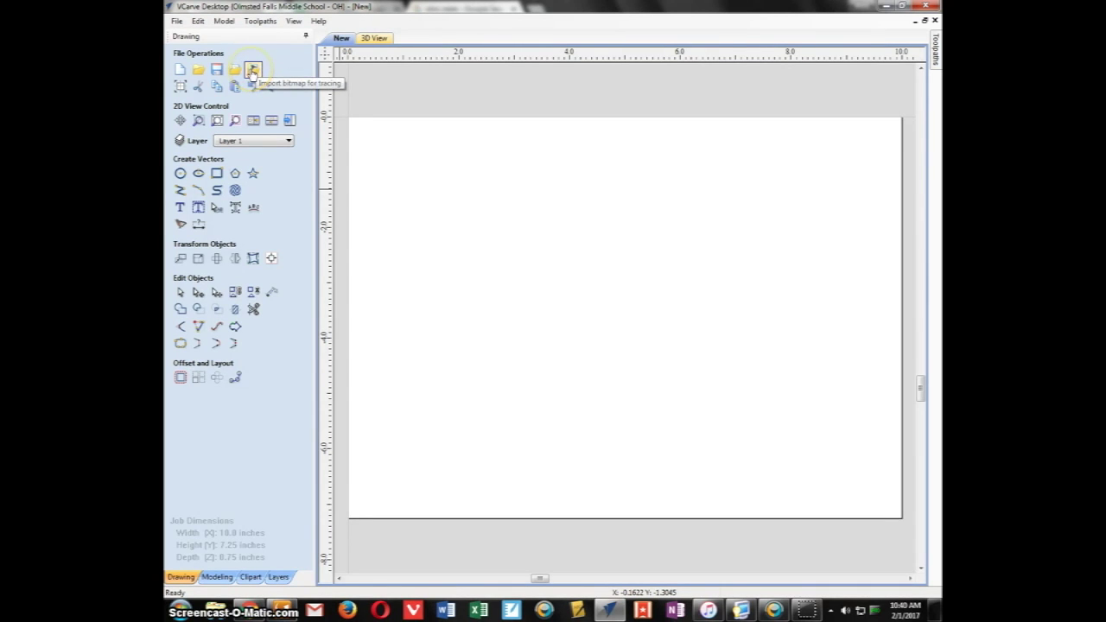
Step: Import the osu logo bitmap from the network drive into the job
click(252, 71)
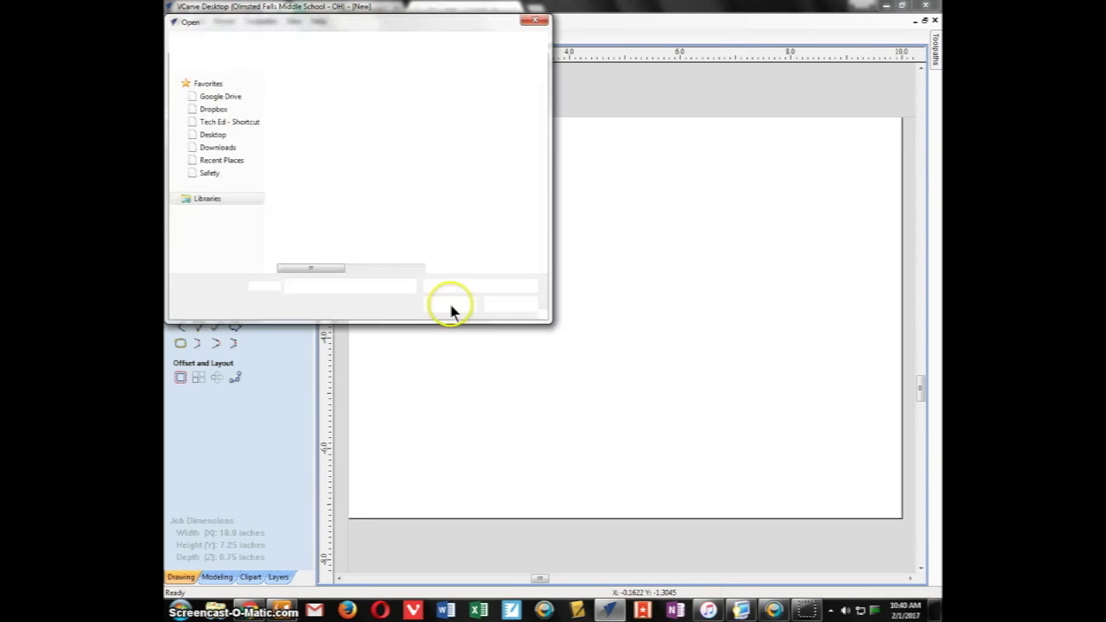
click(212, 224)
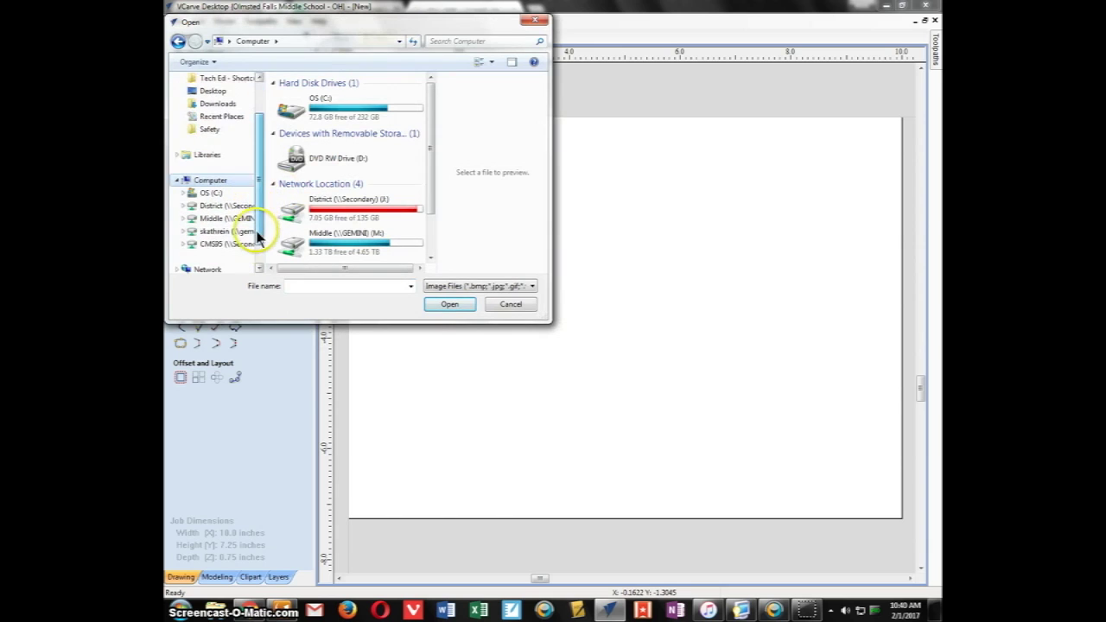
click(229, 230)
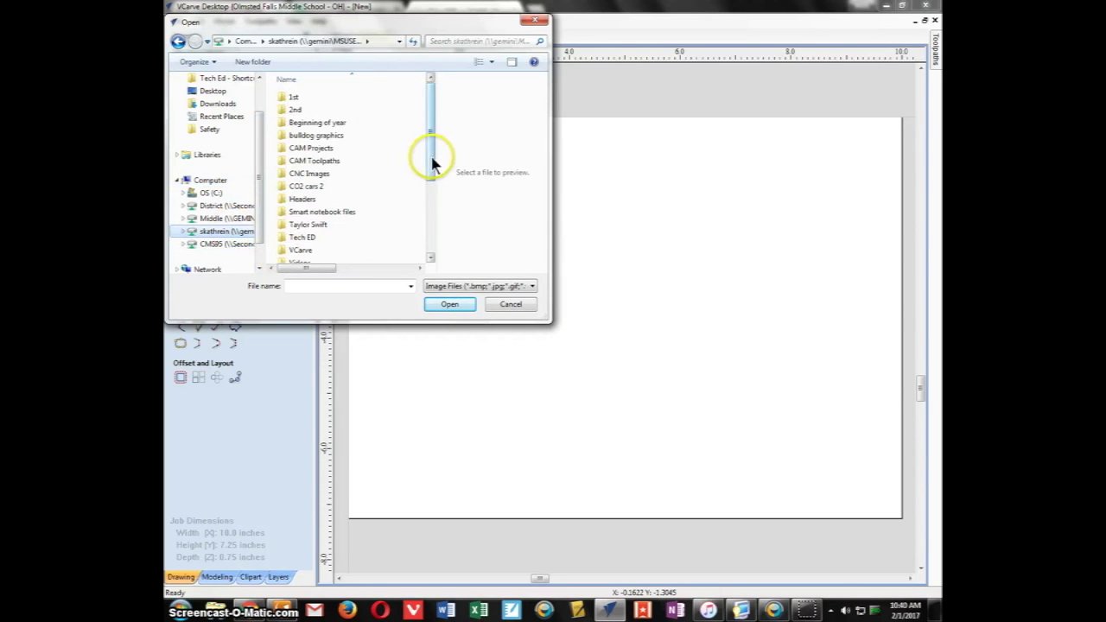
drag(432, 165, 423, 251)
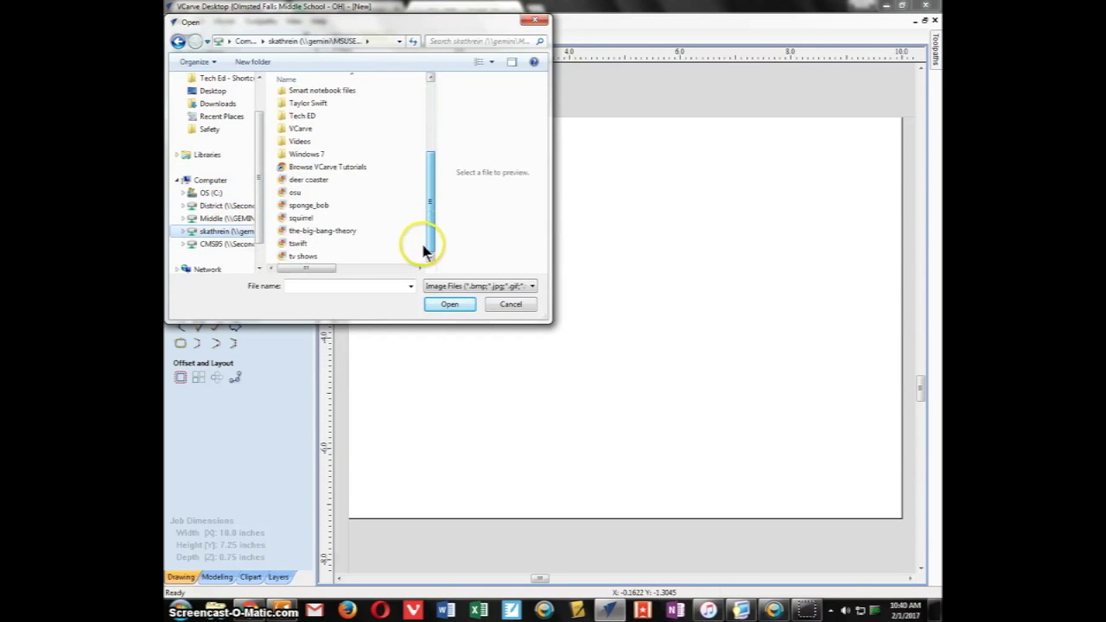
click(293, 193)
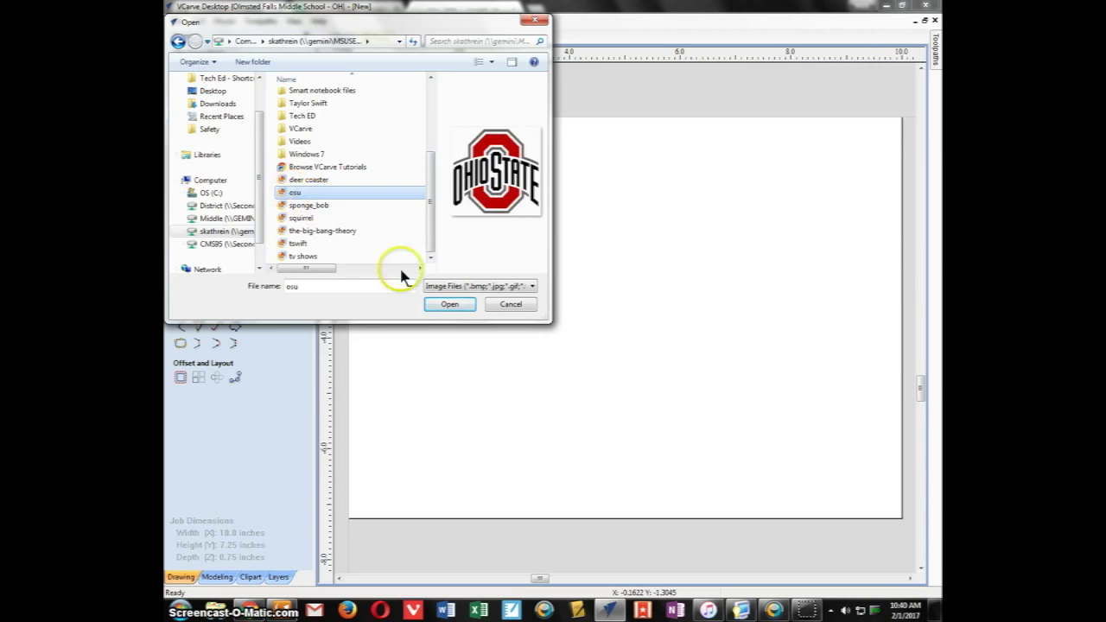
click(440, 305)
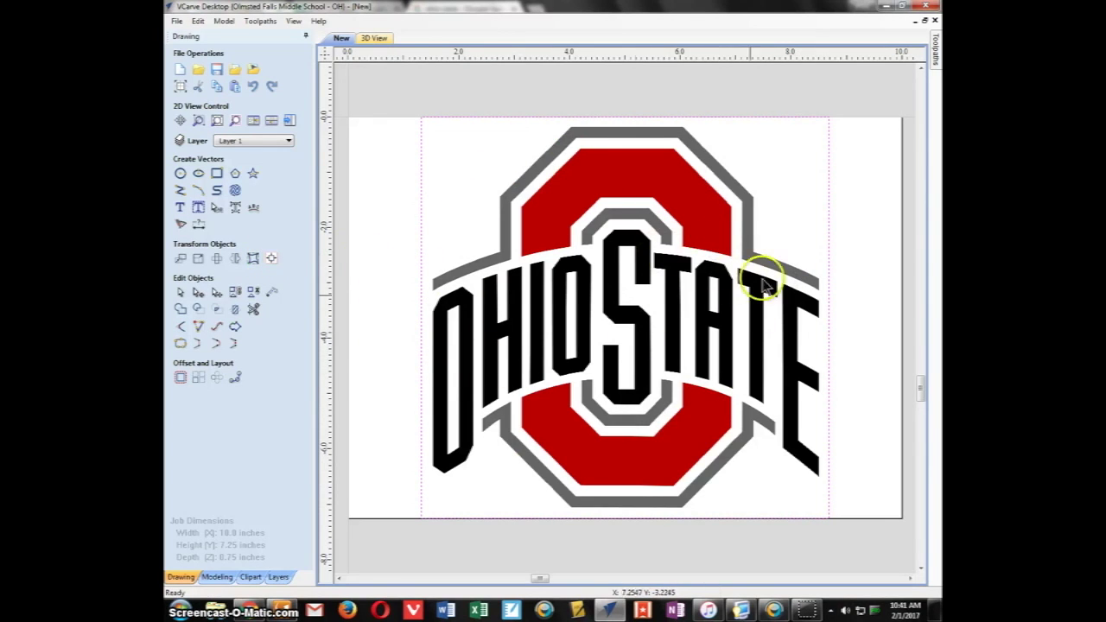
Step: Align the logo image to the material centre using Alignment Tools
click(272, 259)
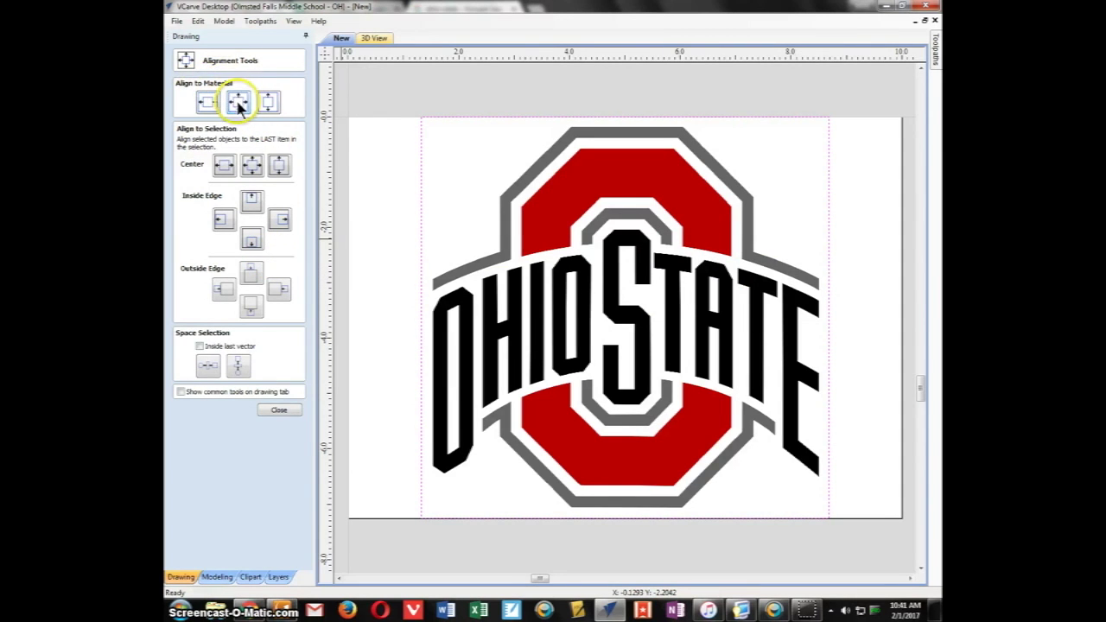
click(239, 104)
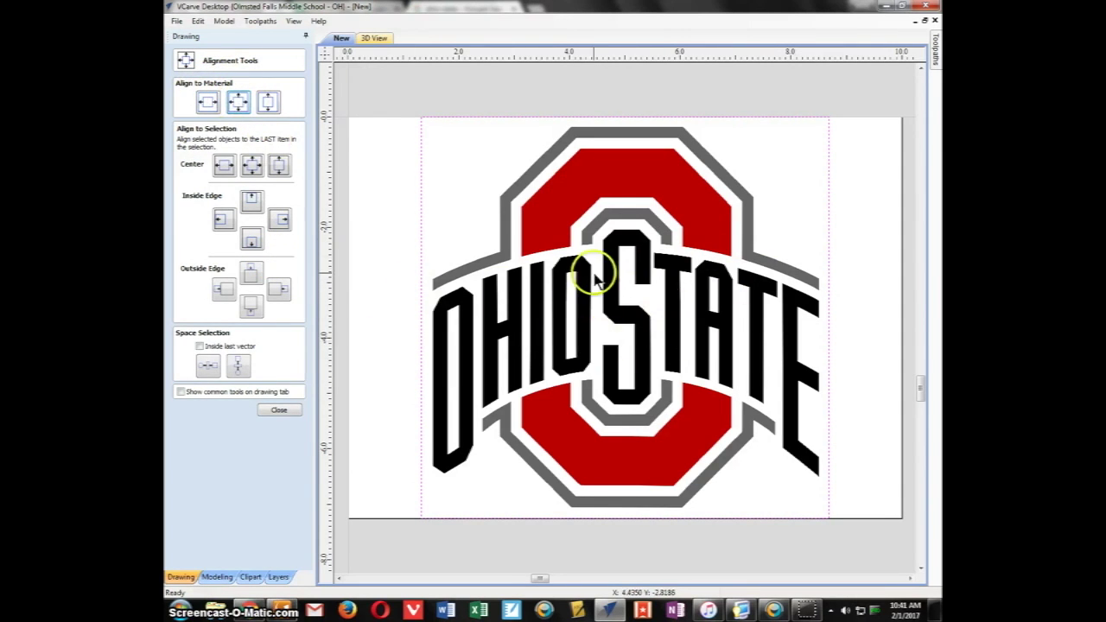
click(280, 410)
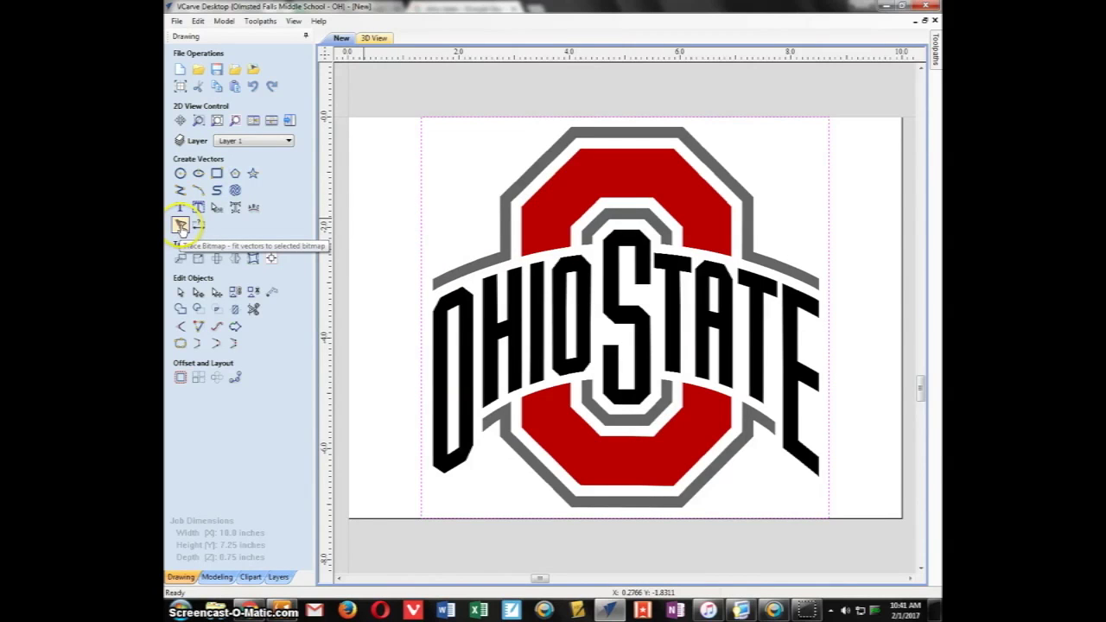
Step: Trace the logo bitmap as Black / White at 0.50 threshold and apply the vectors
click(181, 226)
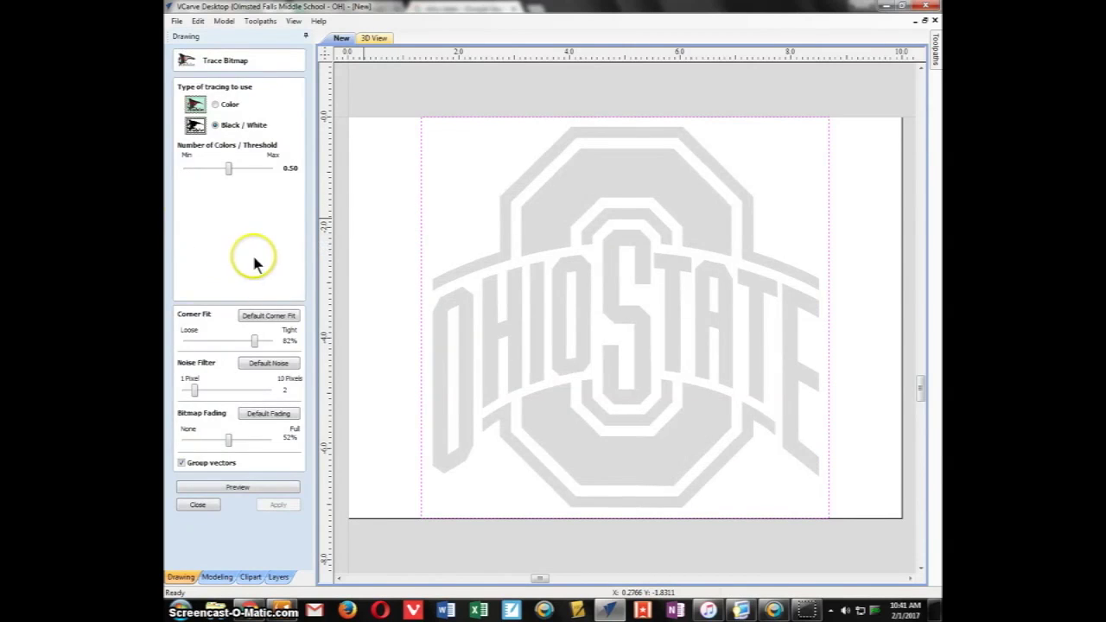
click(225, 127)
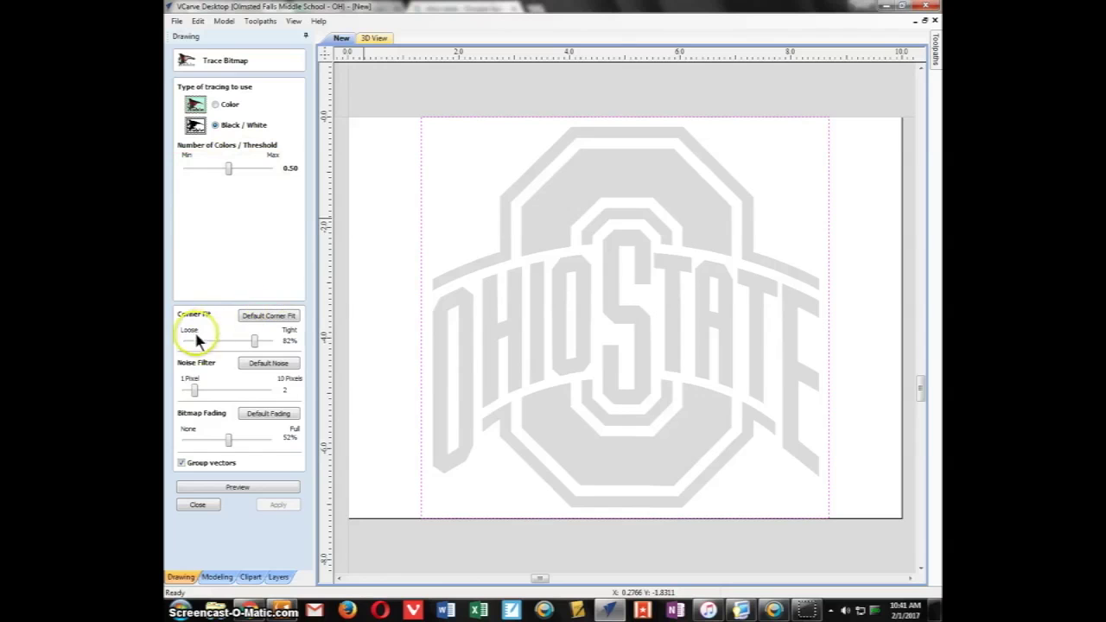
click(238, 490)
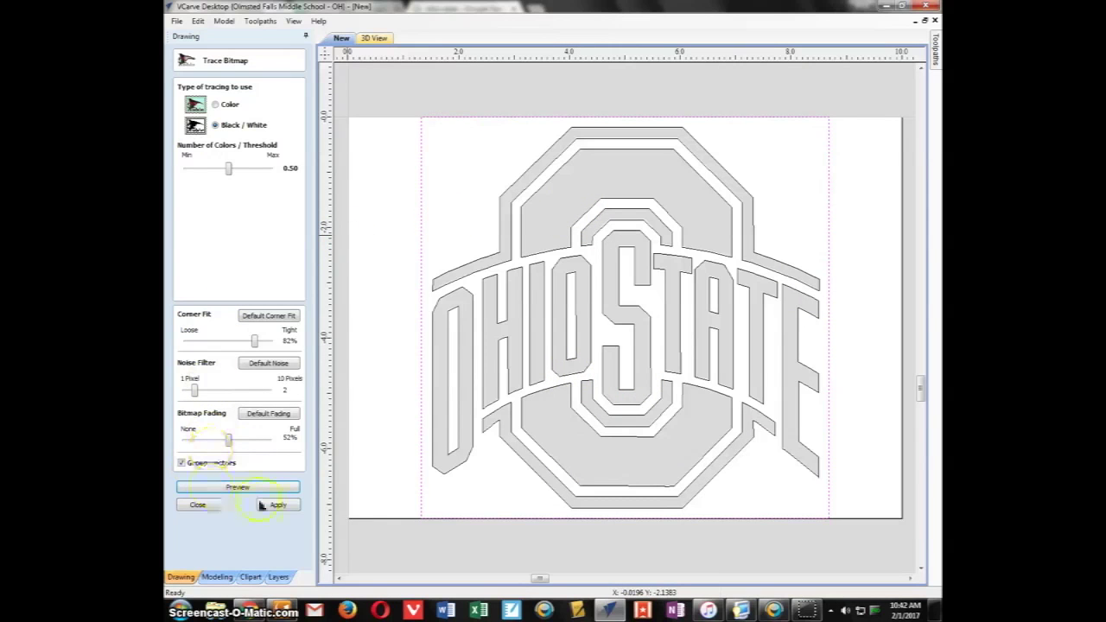
click(284, 507)
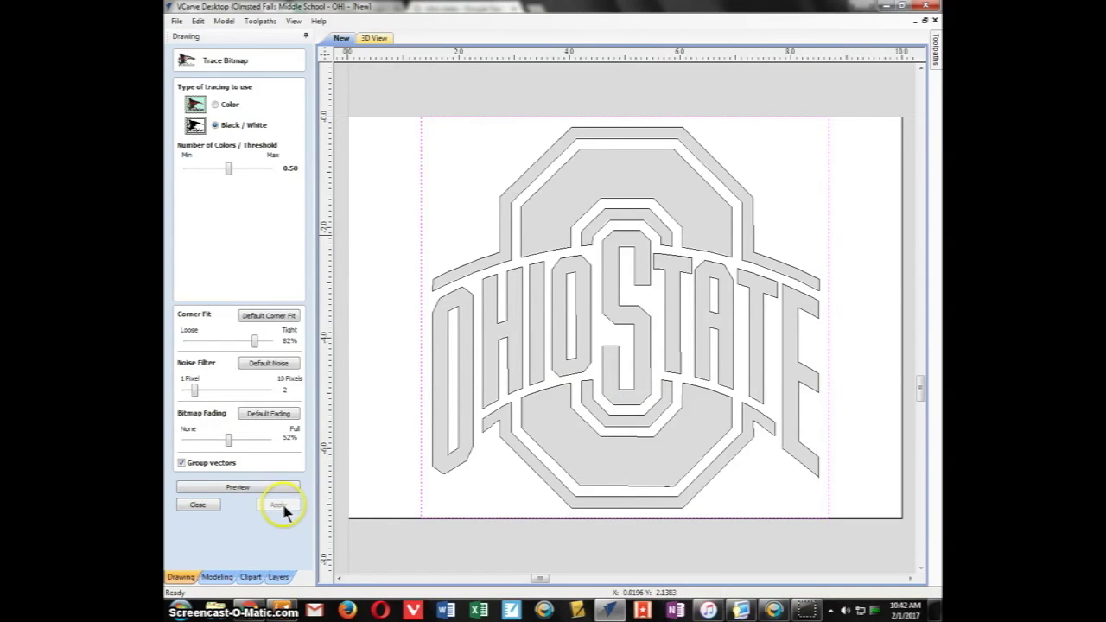
click(198, 506)
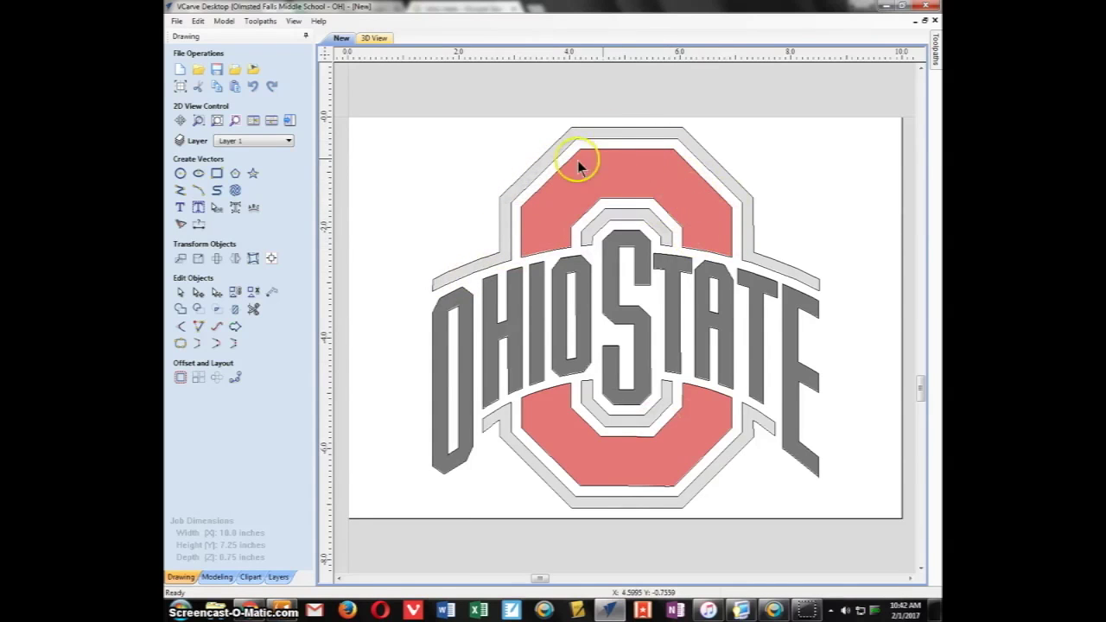
Step: Delete the logo bitmap, leaving only the traced vector outlines
click(633, 454)
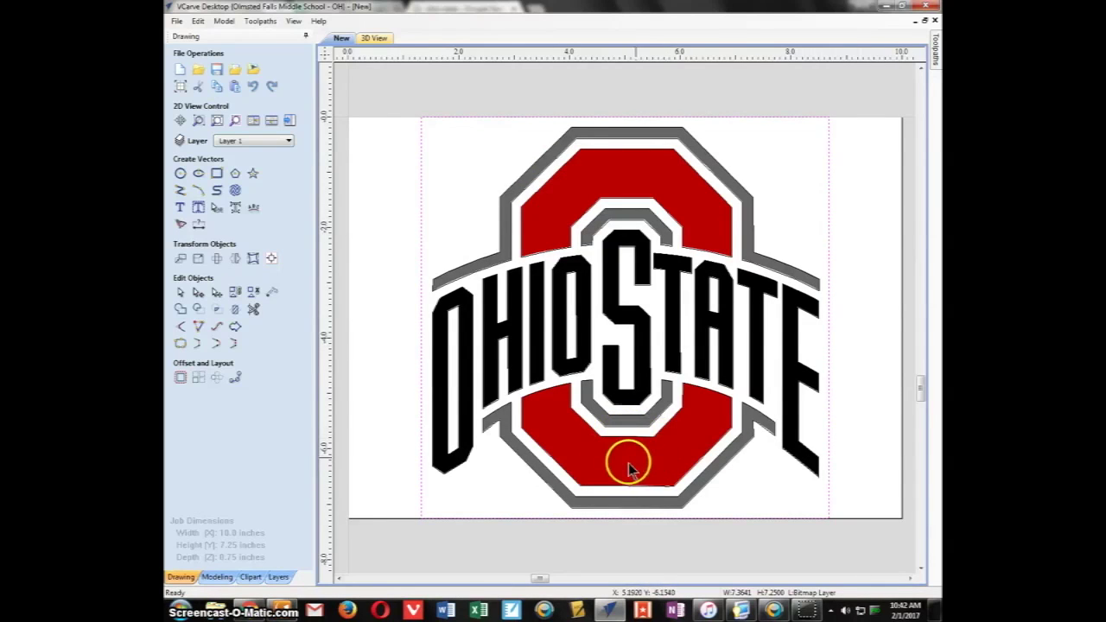
right_click(657, 461)
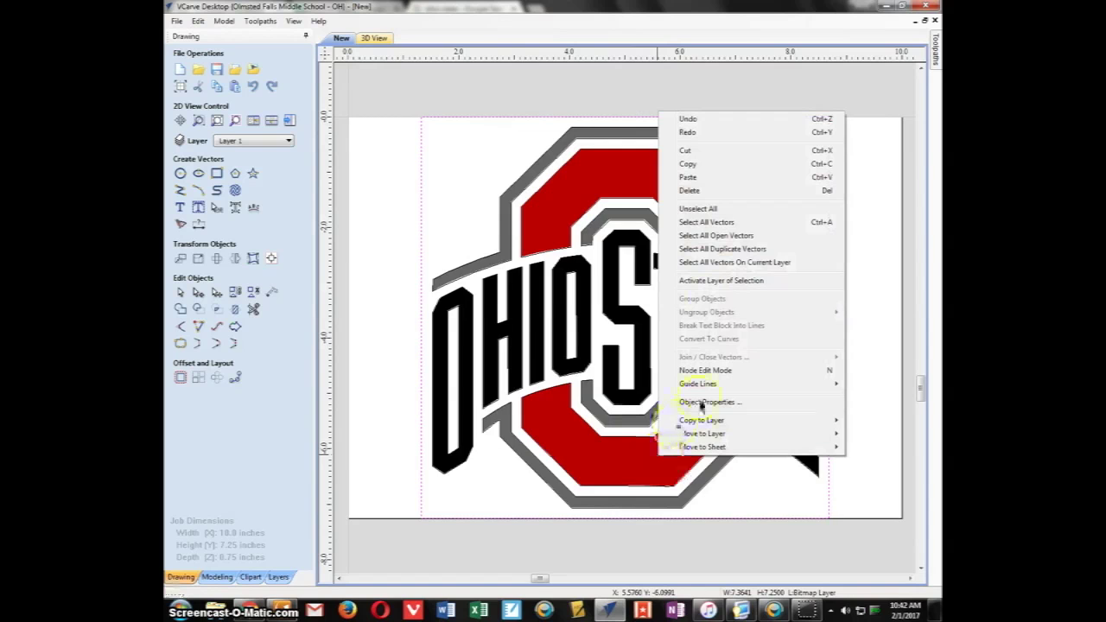
click(686, 191)
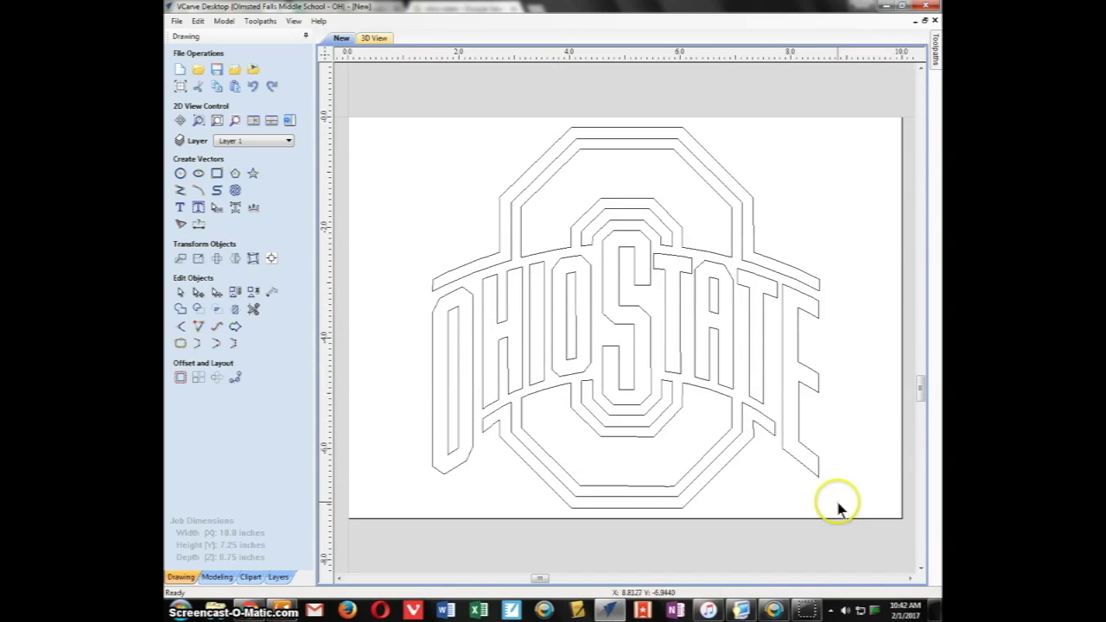
Step: Window-select all the traced logo outlines from lower right to upper left
drag(837, 502, 402, 134)
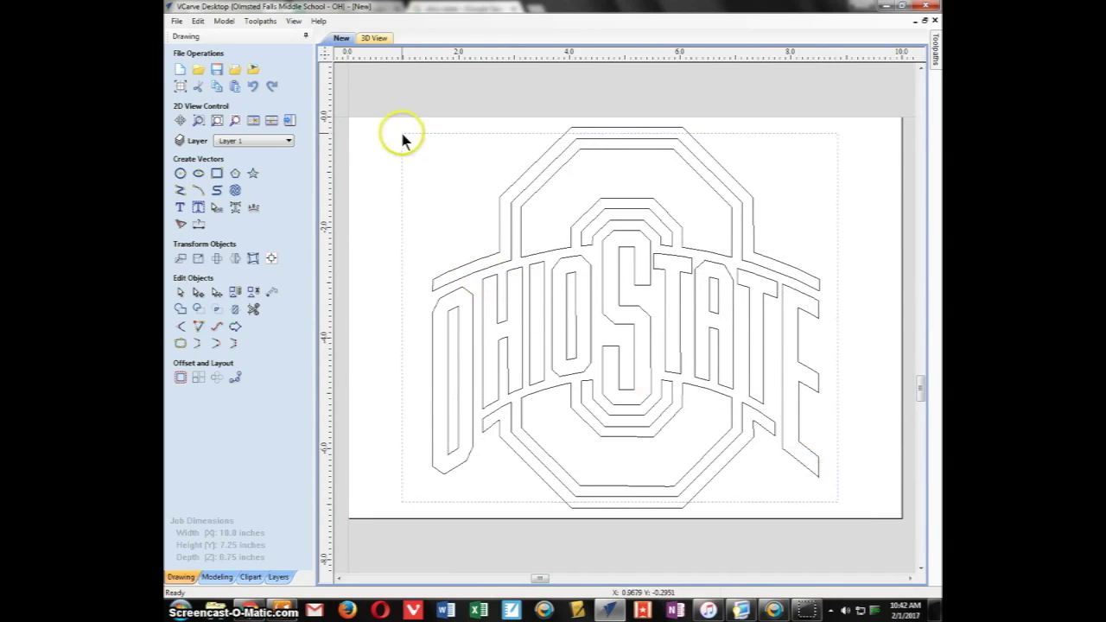
drag(402, 135, 385, 131)
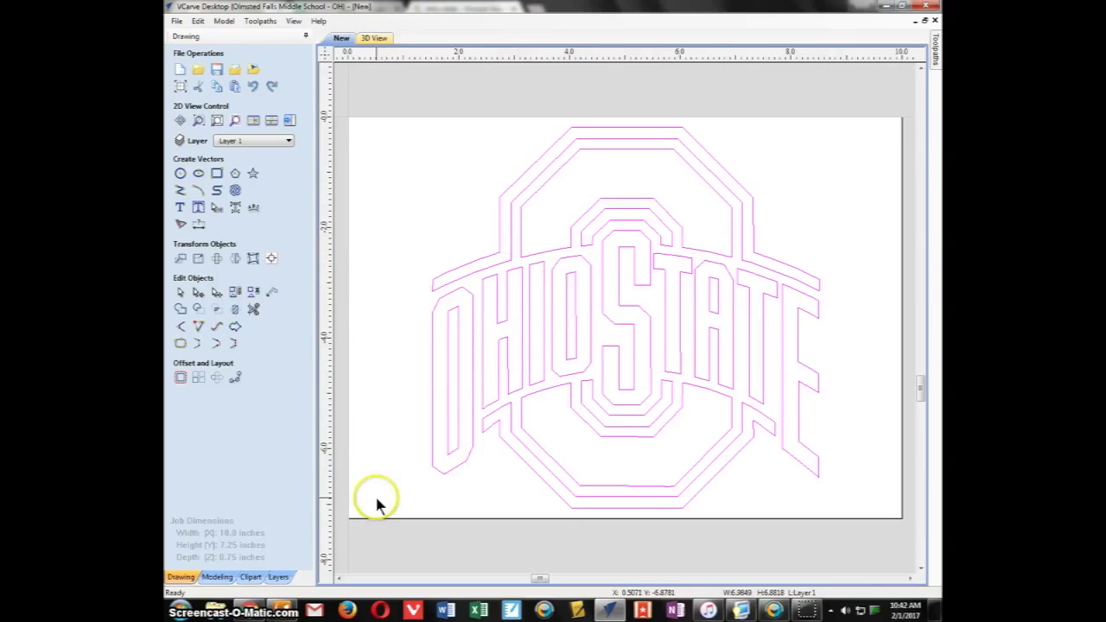
mouse_move(372, 489)
mouse_down()
mouse_move(423, 451)
mouse_move(371, 465)
mouse_up()
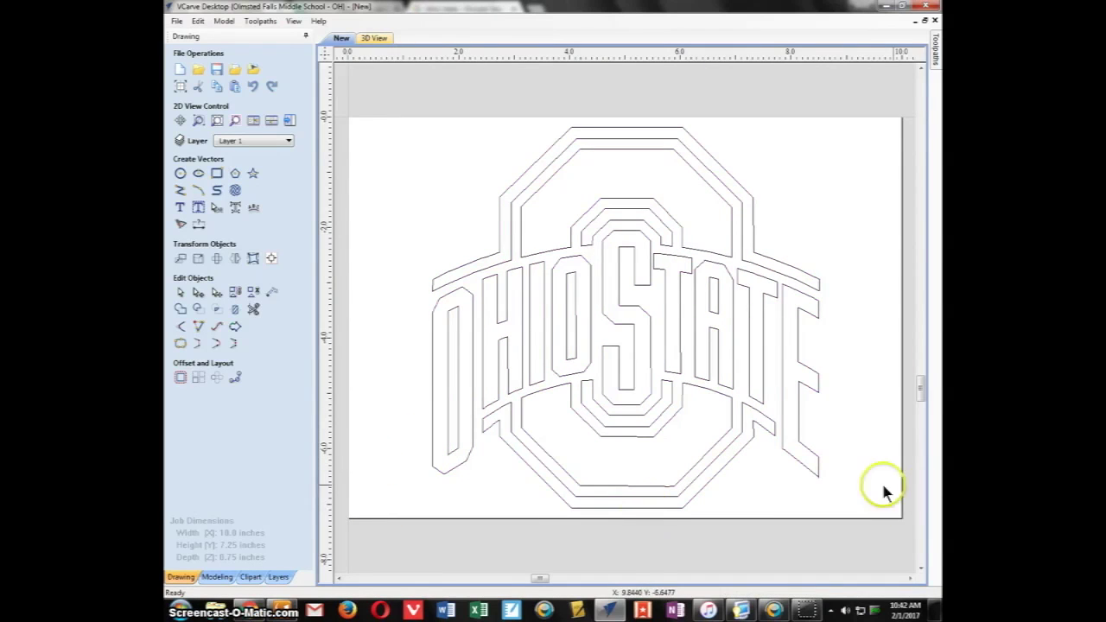
drag(840, 503, 456, 231)
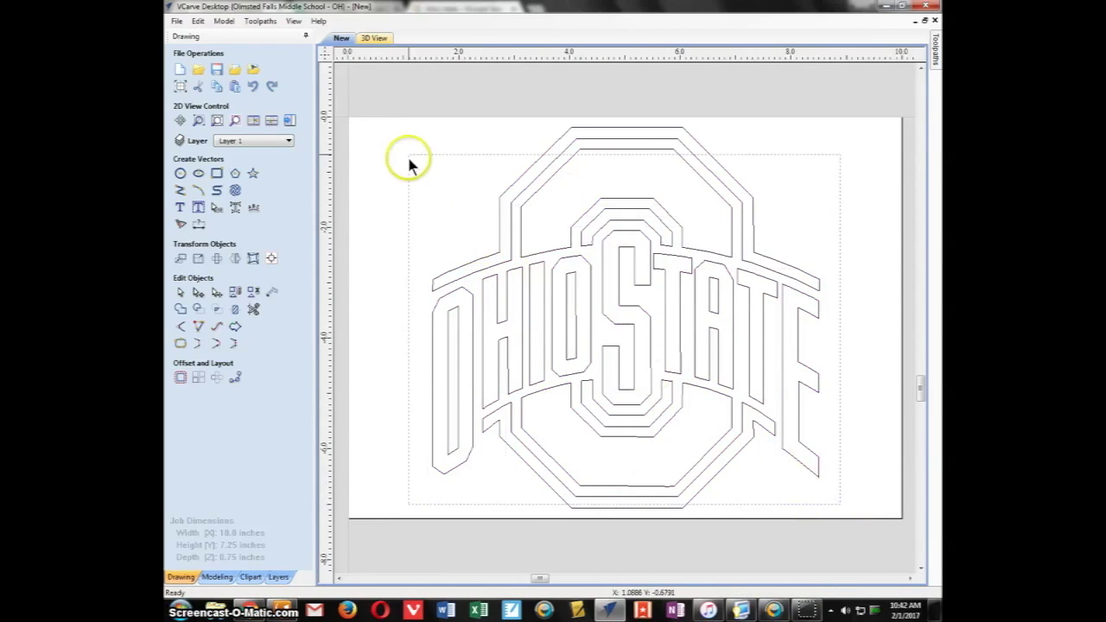
drag(455, 231, 383, 112)
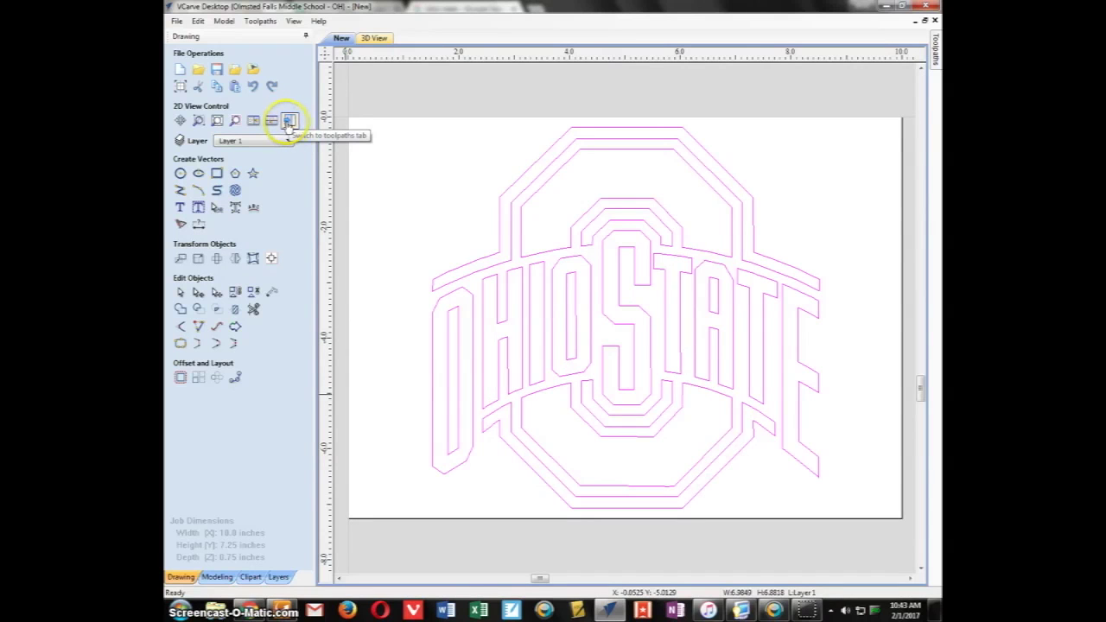
Step: Calculate a V-Carve 1 toolpath for the logo with the 90° V-bit and 0.18 in flat depth
click(289, 122)
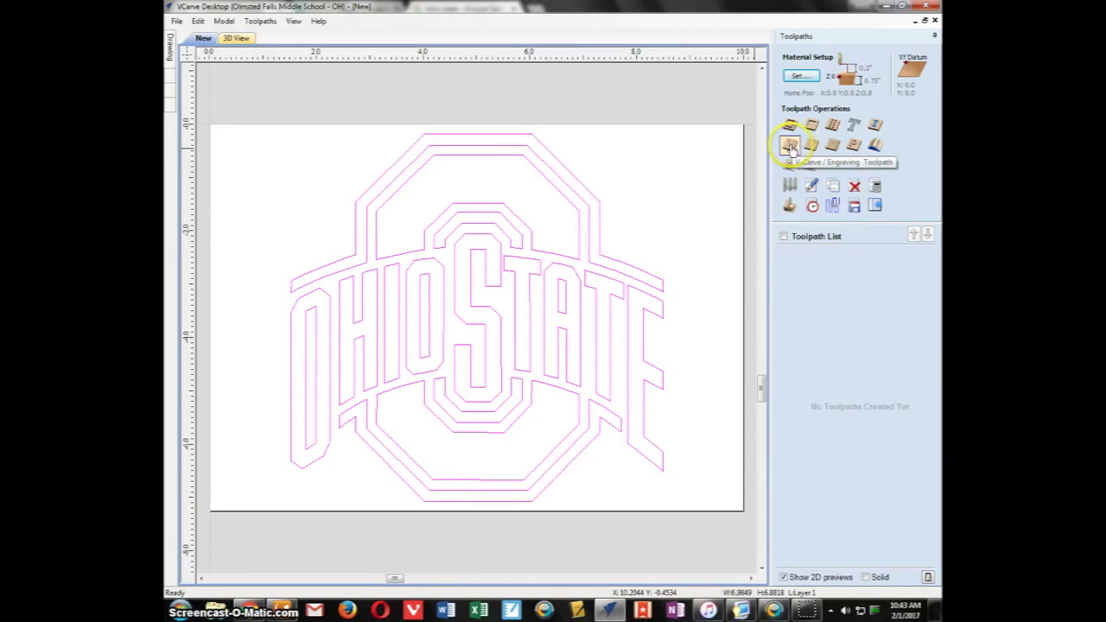
click(789, 146)
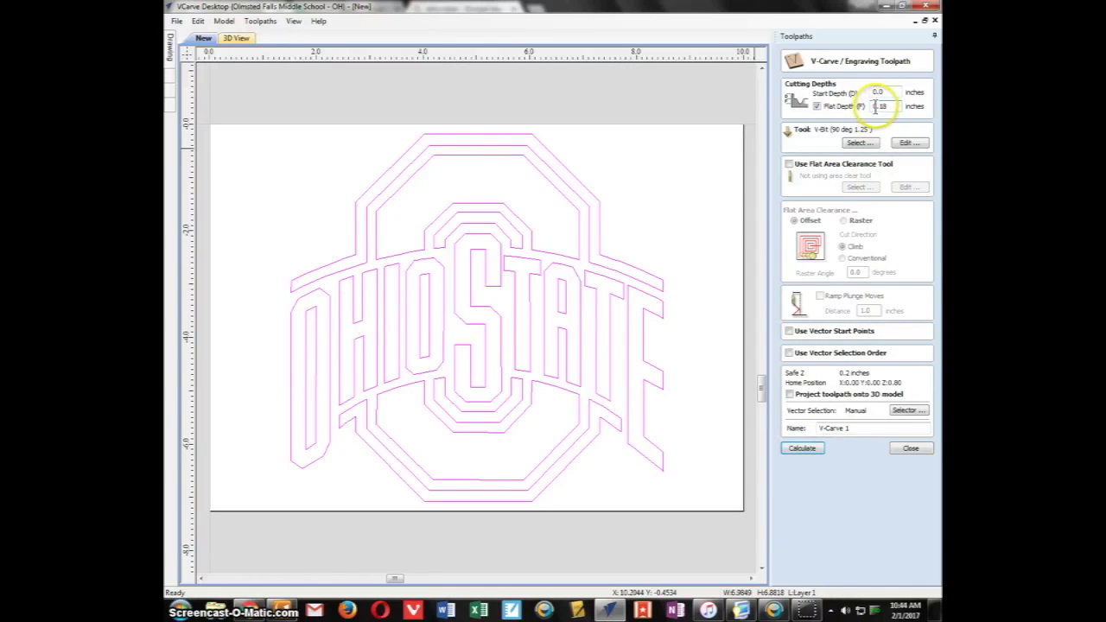
click(817, 105)
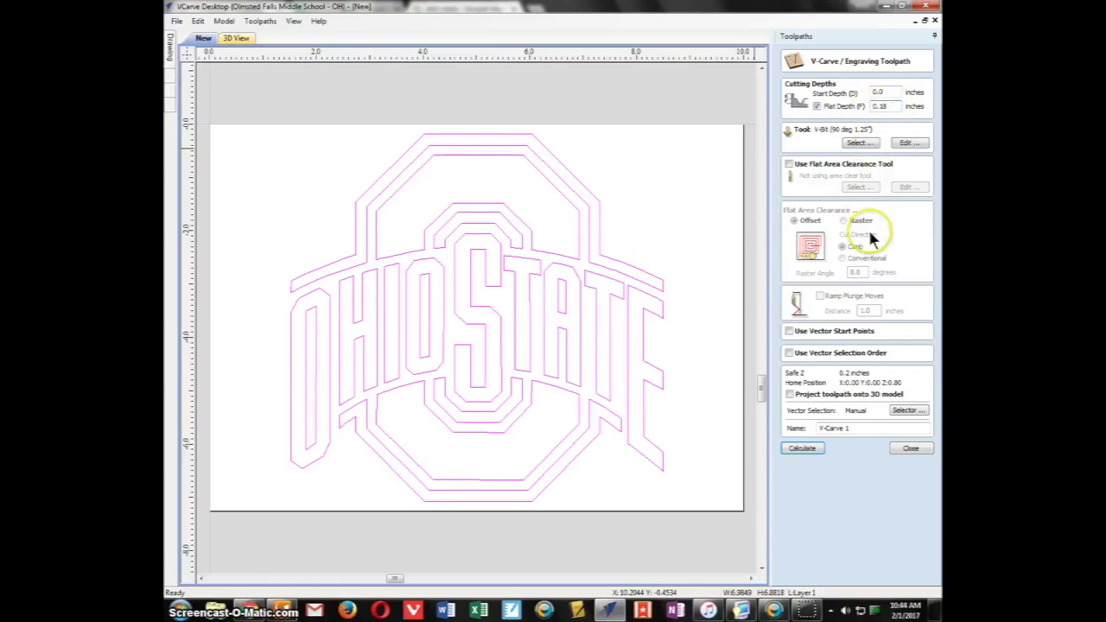
click(804, 449)
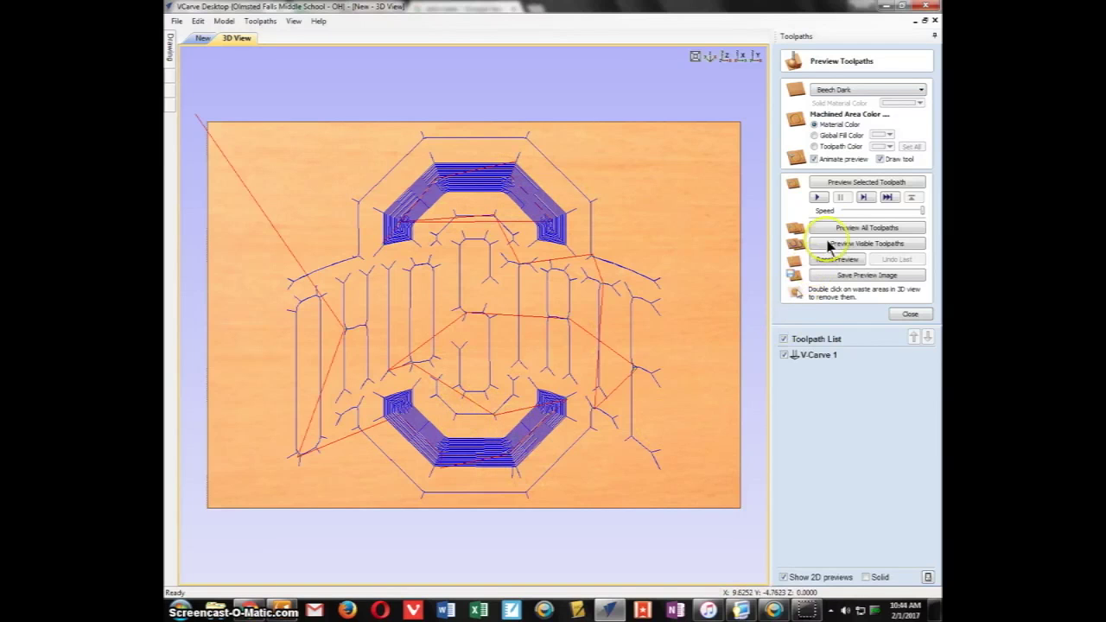
Step: Preview the logo carved in beech, remove the waste inside the S, view it isometrically, then close
click(873, 230)
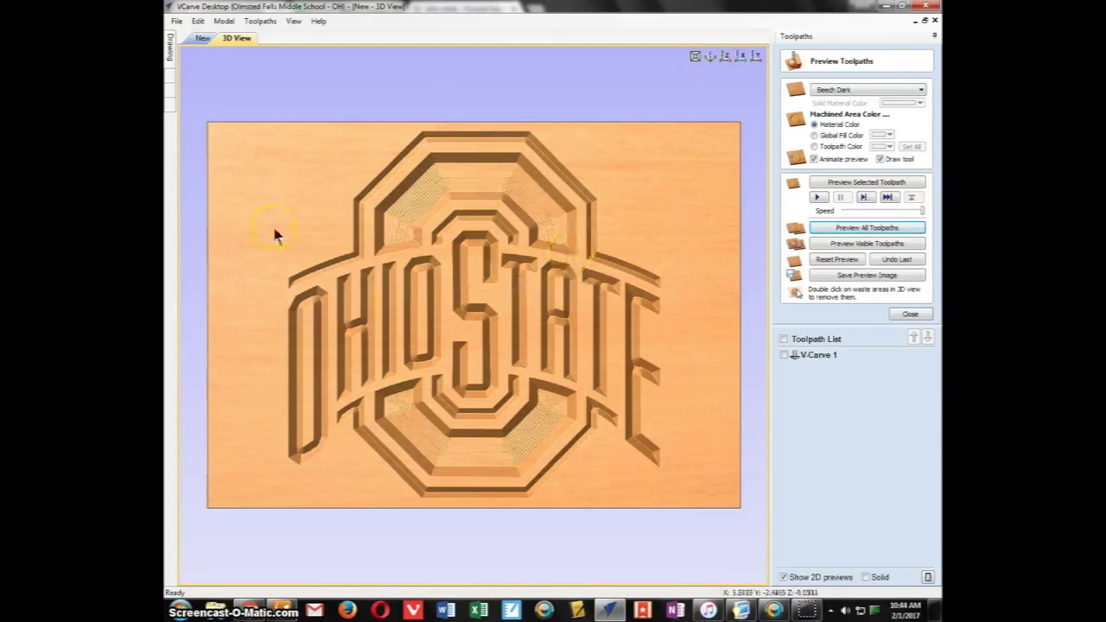
double_click(456, 333)
click(712, 57)
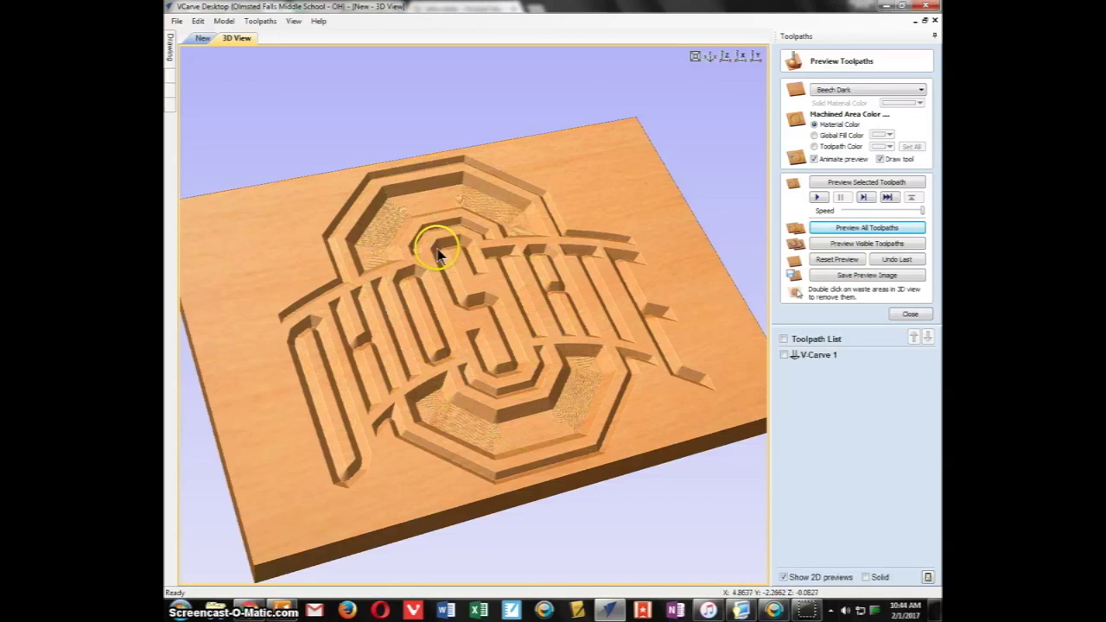
click(911, 315)
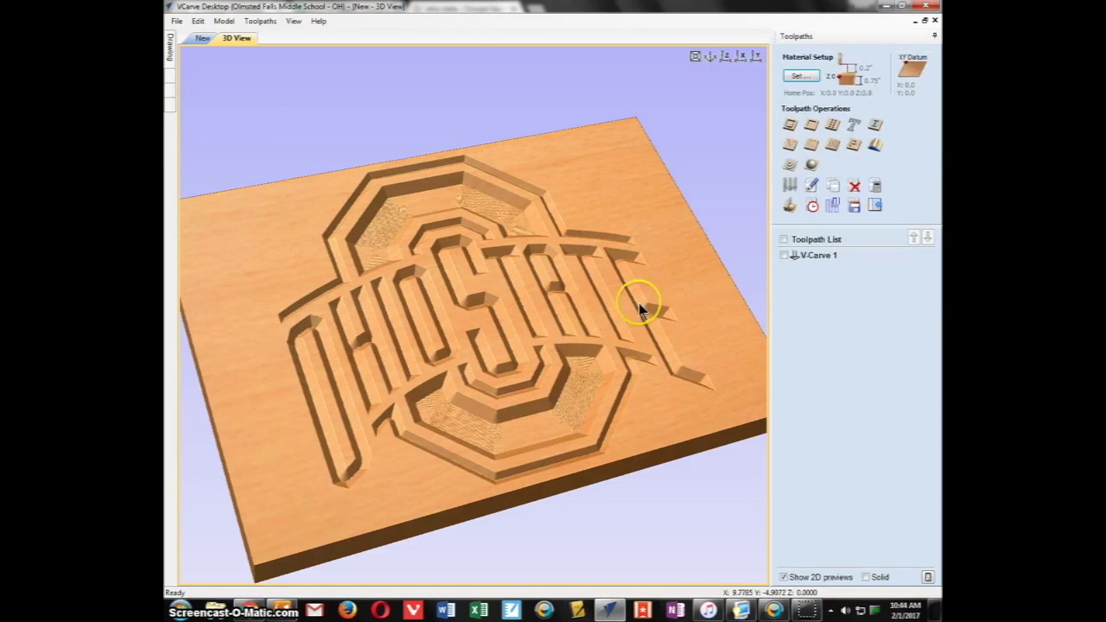
Step: Show the V-carve toolpath on the 3D board and start a Save As named osu
click(784, 240)
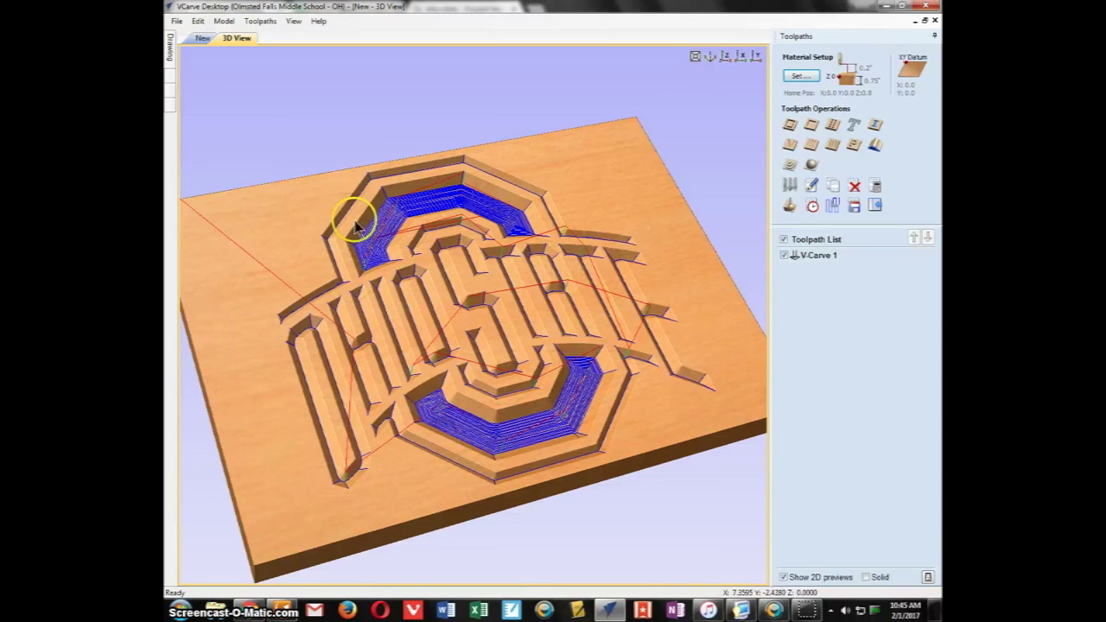
click(176, 21)
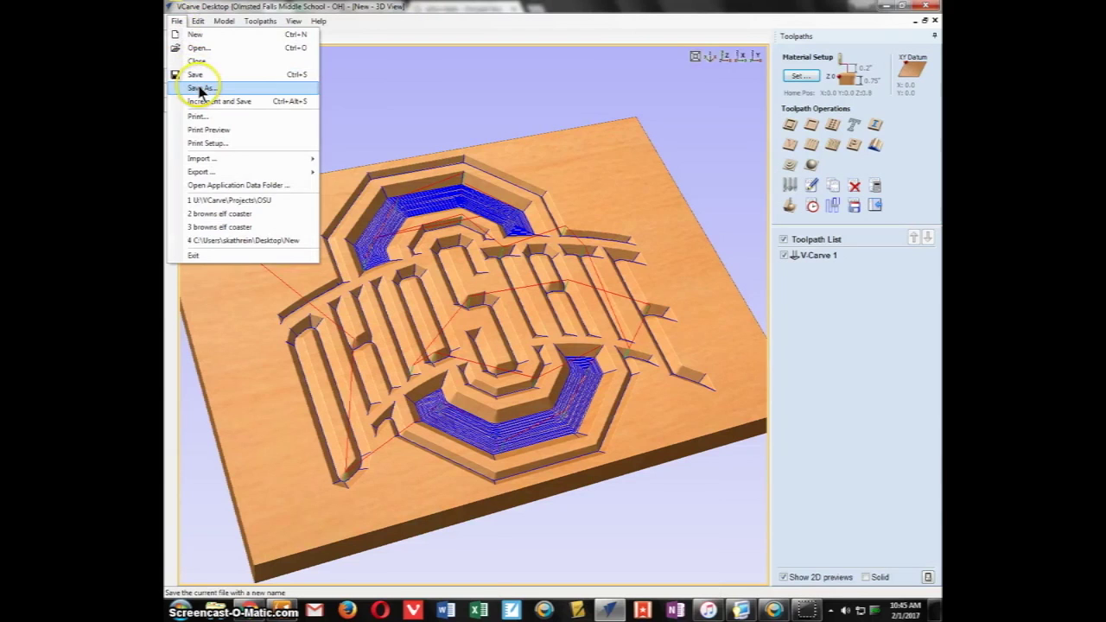
click(201, 87)
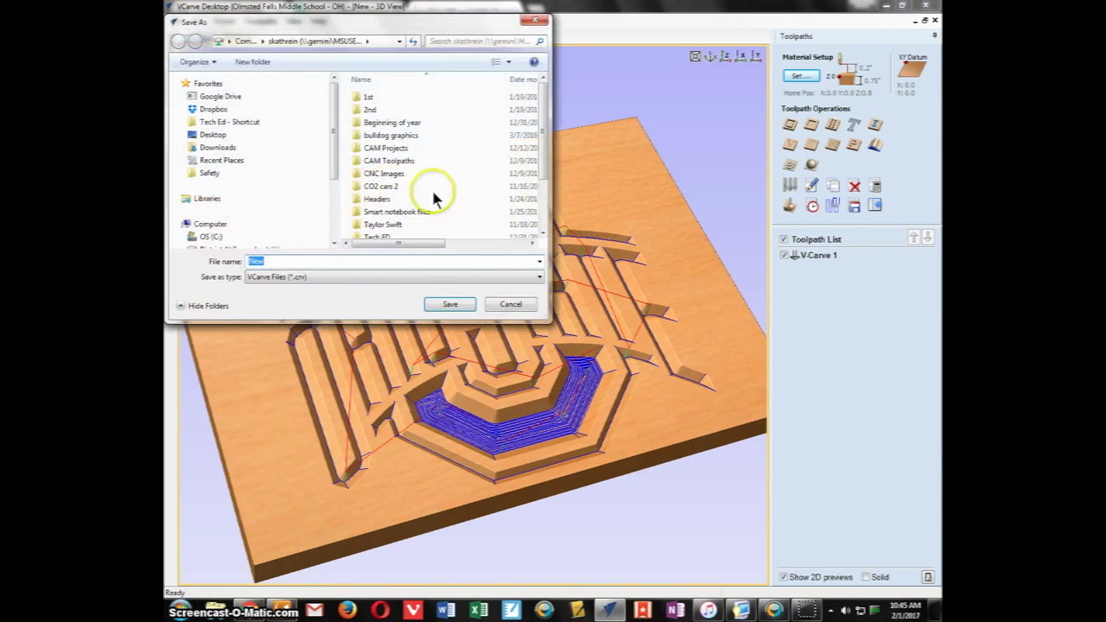
drag(544, 148, 545, 186)
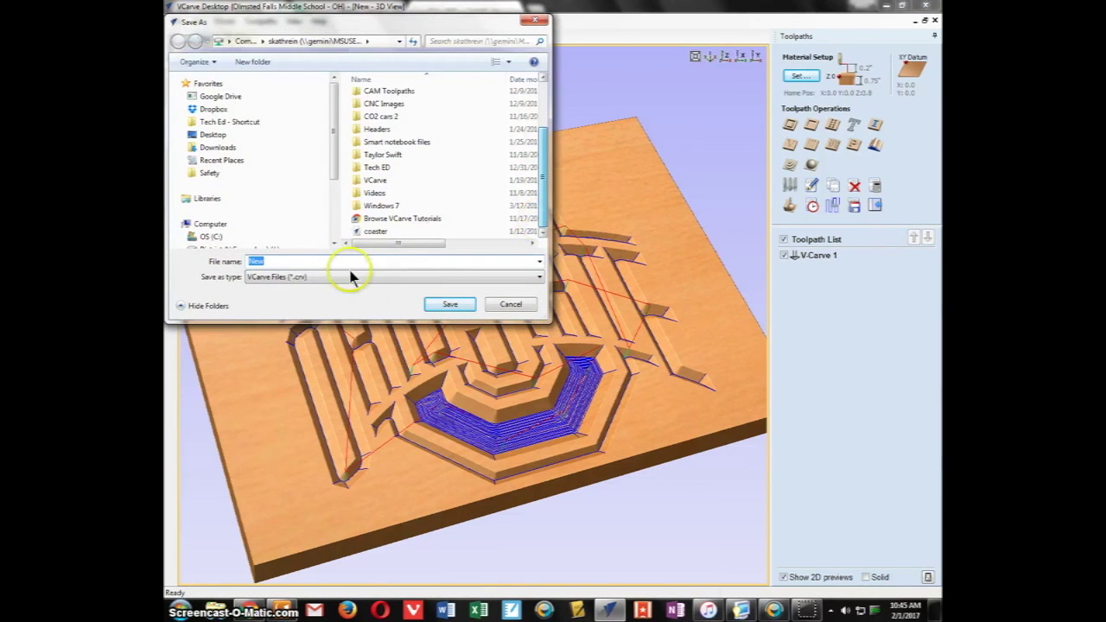
text(csu)
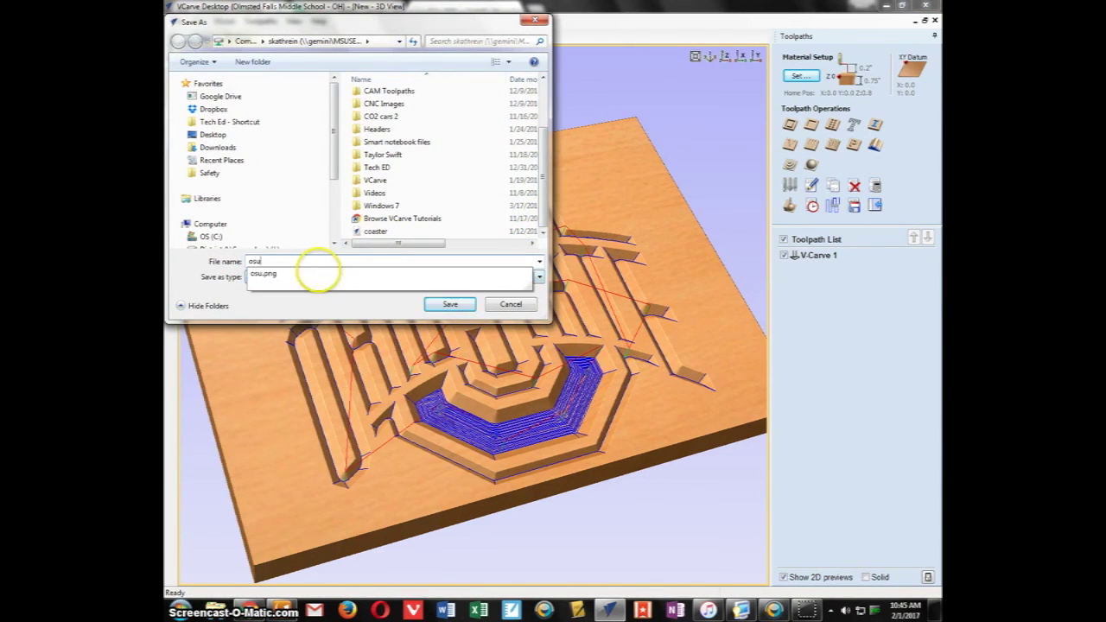
Step: Save the osu project file onto the personal U: network drive
click(287, 227)
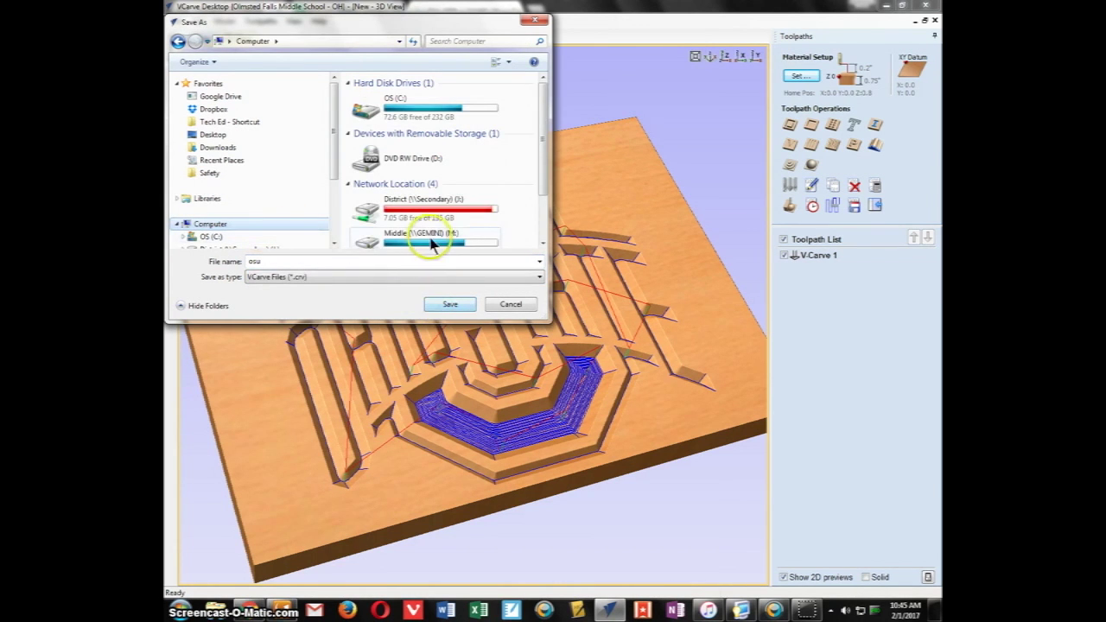
drag(540, 161, 536, 222)
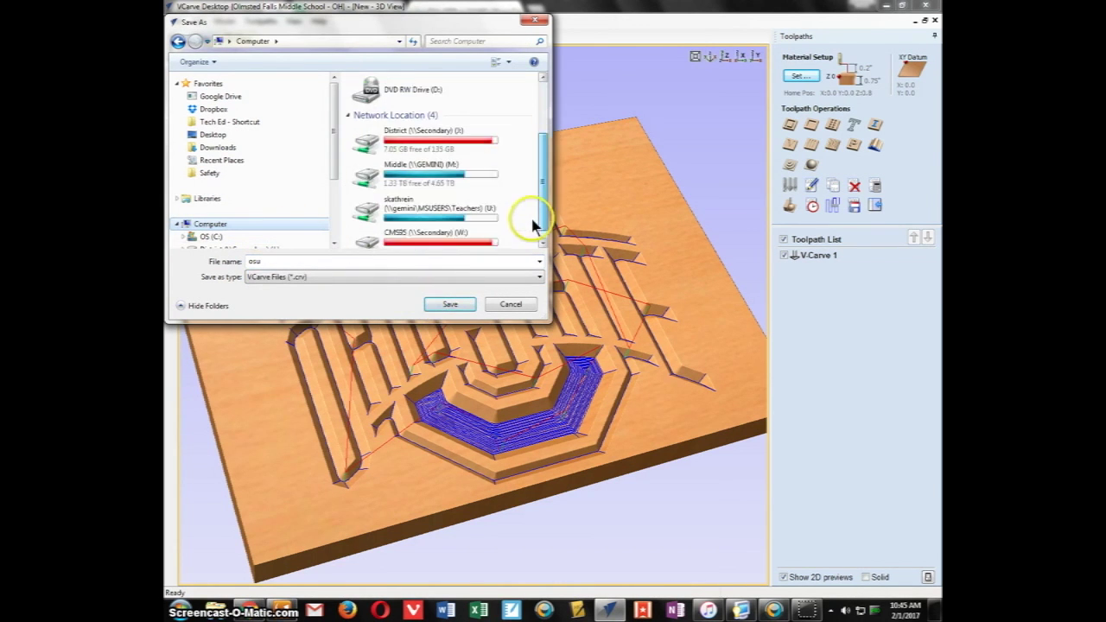
click(464, 208)
click(454, 304)
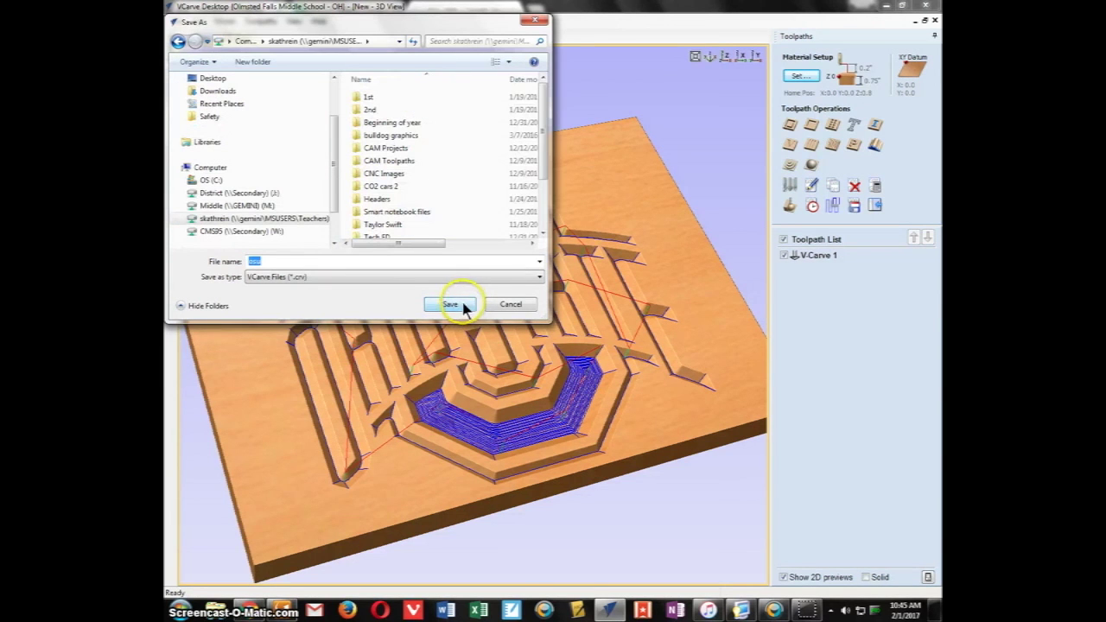
click(445, 301)
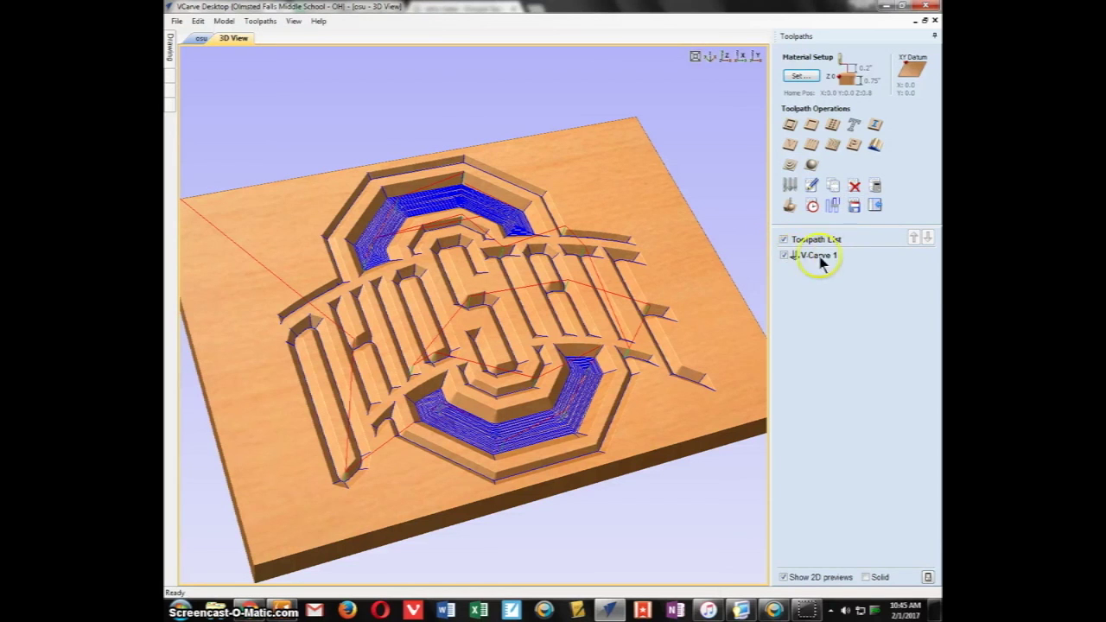
Step: Open the toolpath export settings with Iconic ATC (mm) (*.nc) as the post processor
click(855, 210)
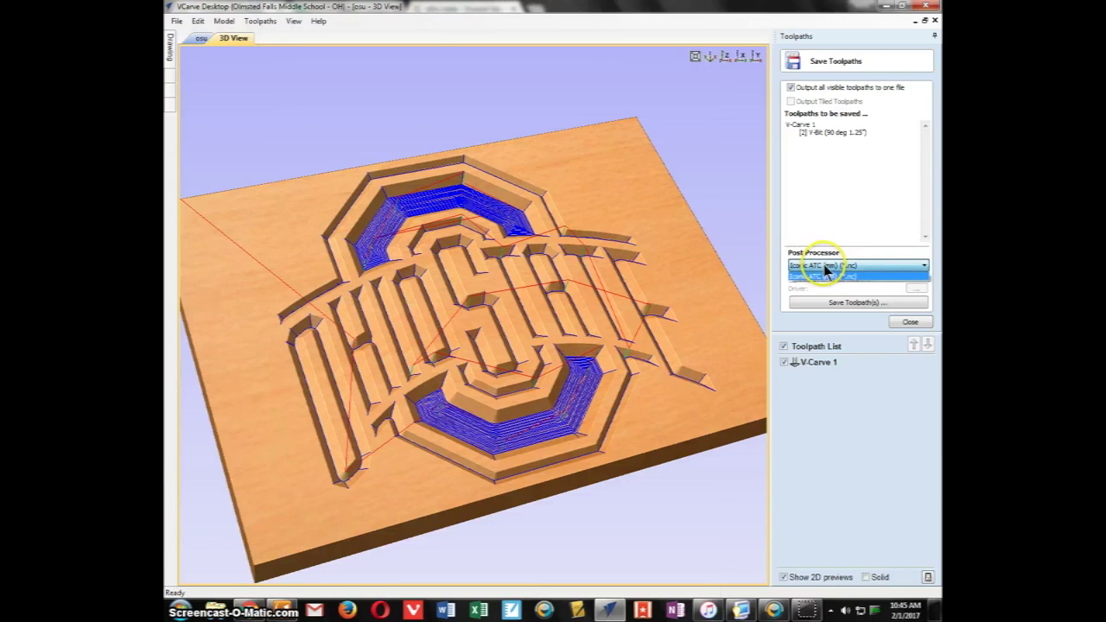
click(825, 267)
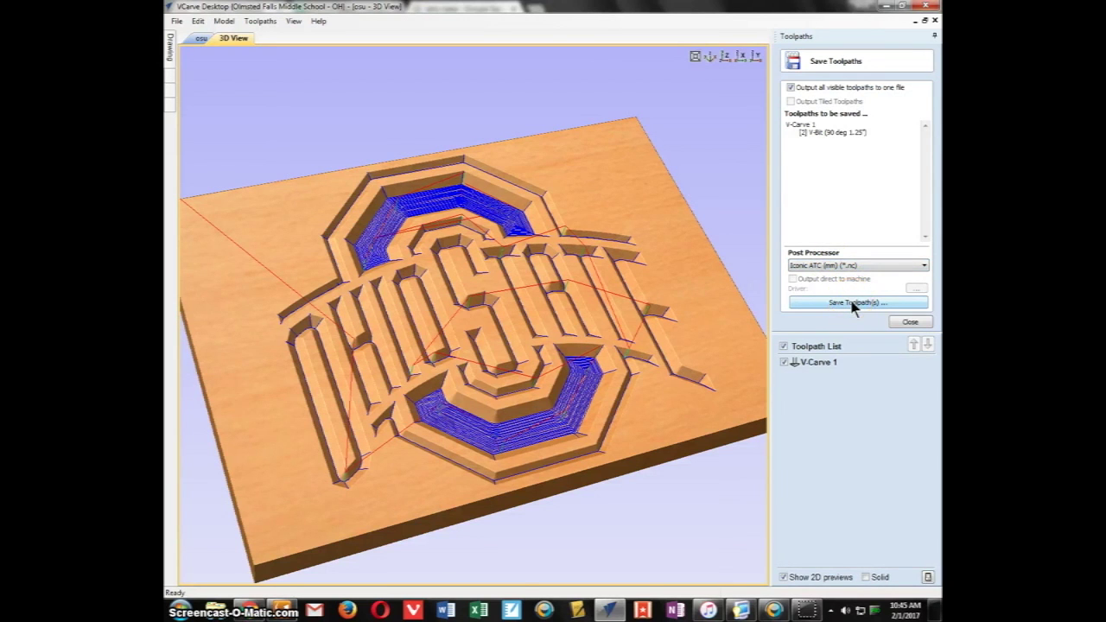
Step: Export the V-Carve 1 toolpath as an Iconic ATC .nc file to the U: network drive
click(852, 304)
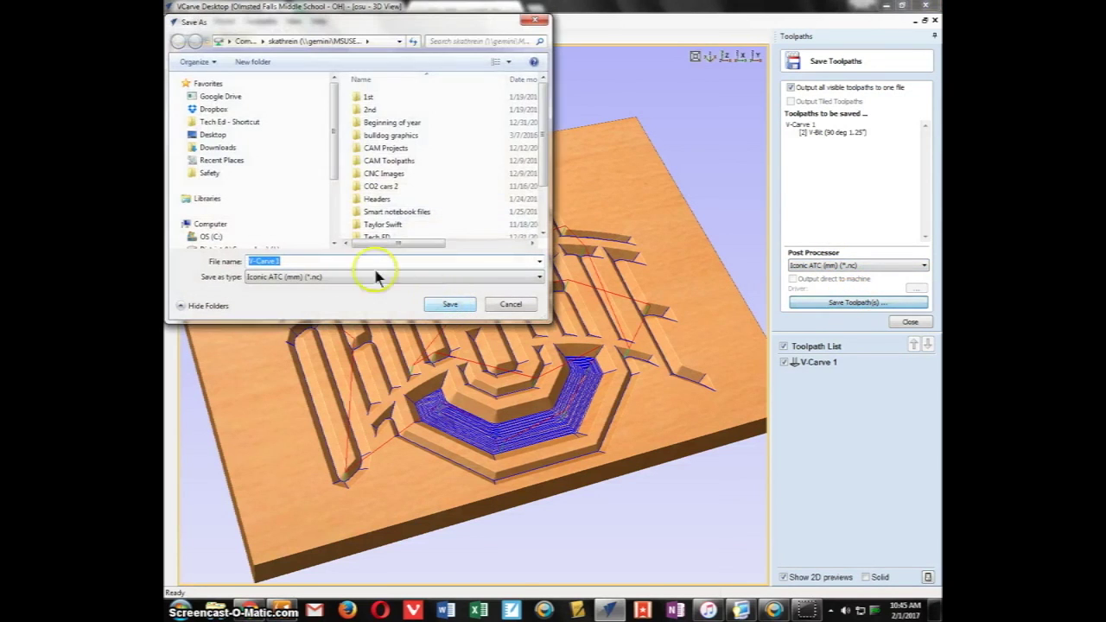
drag(333, 140, 332, 186)
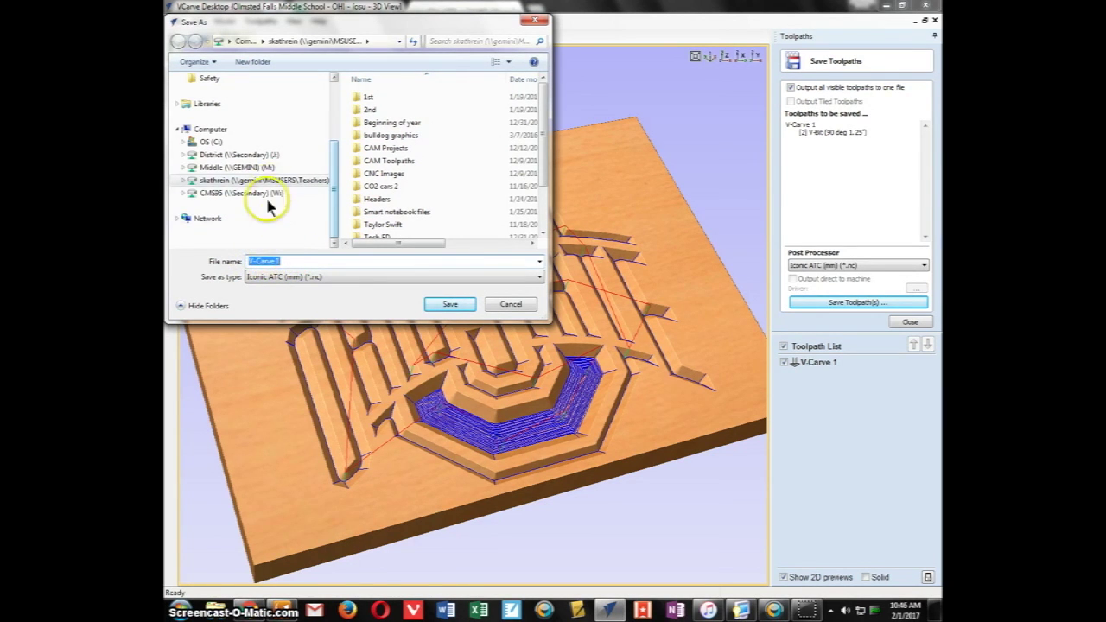
mouse_move(256, 180)
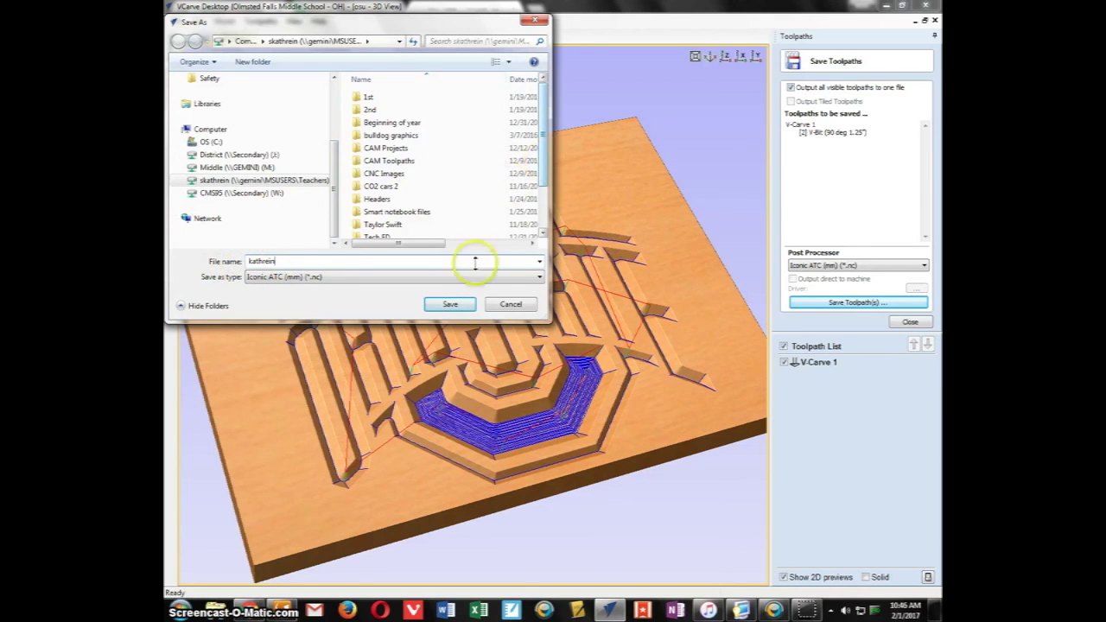
click(212, 180)
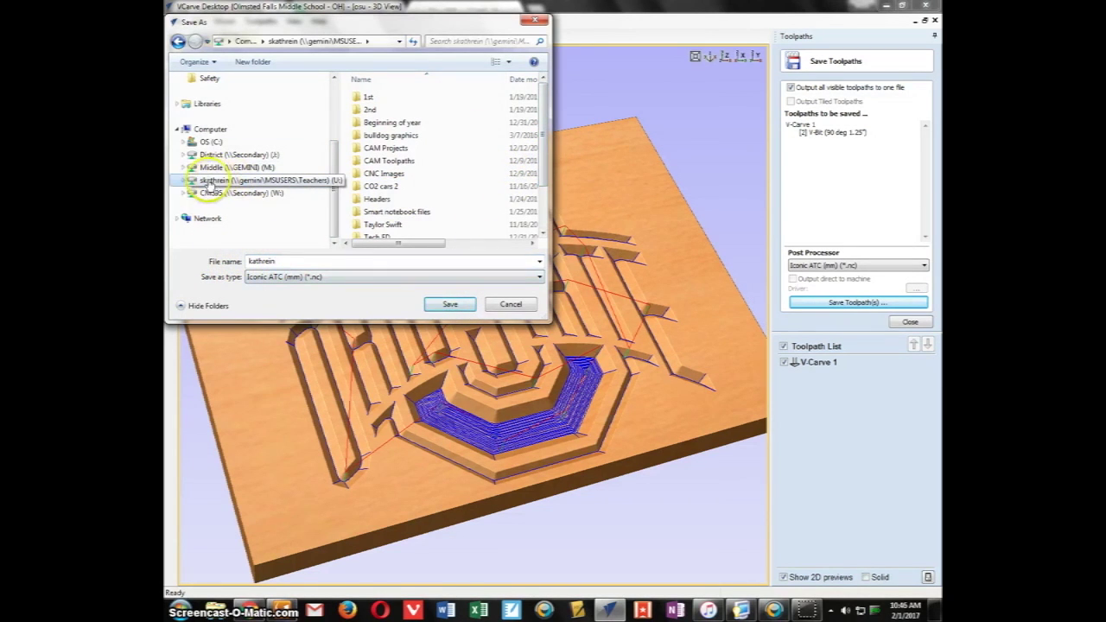
click(443, 305)
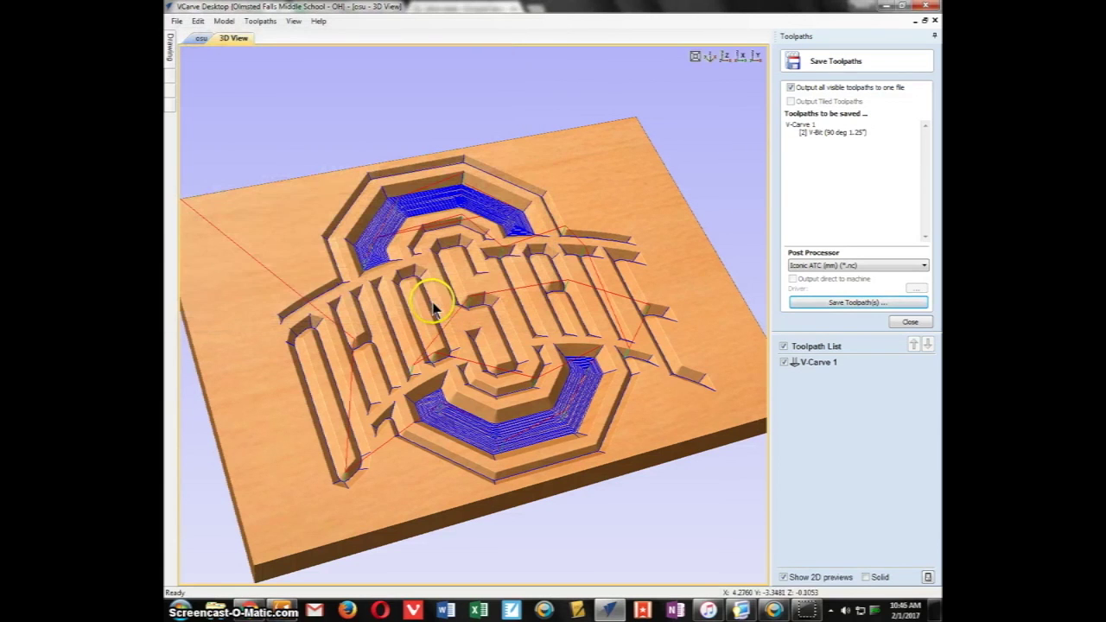